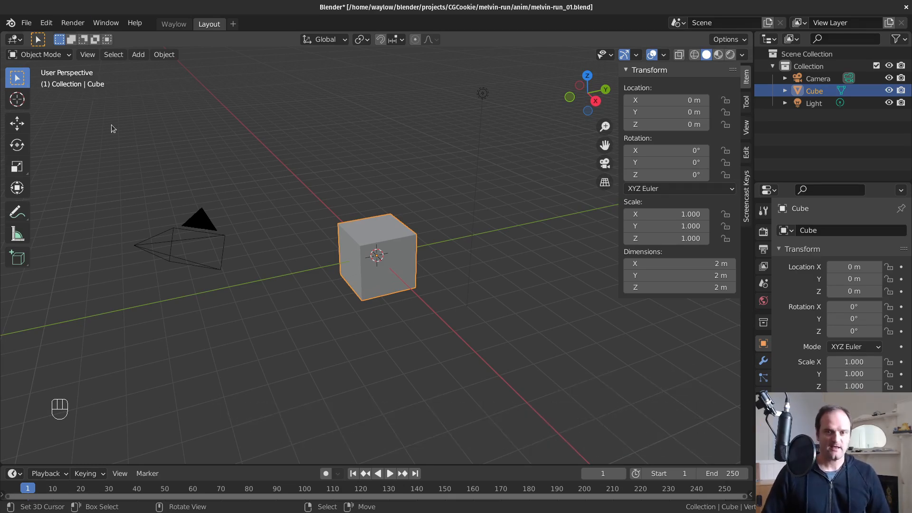
Review the keymap settings in the preferences, including the mouse button used for selection, and close the preferences.
key("F4")
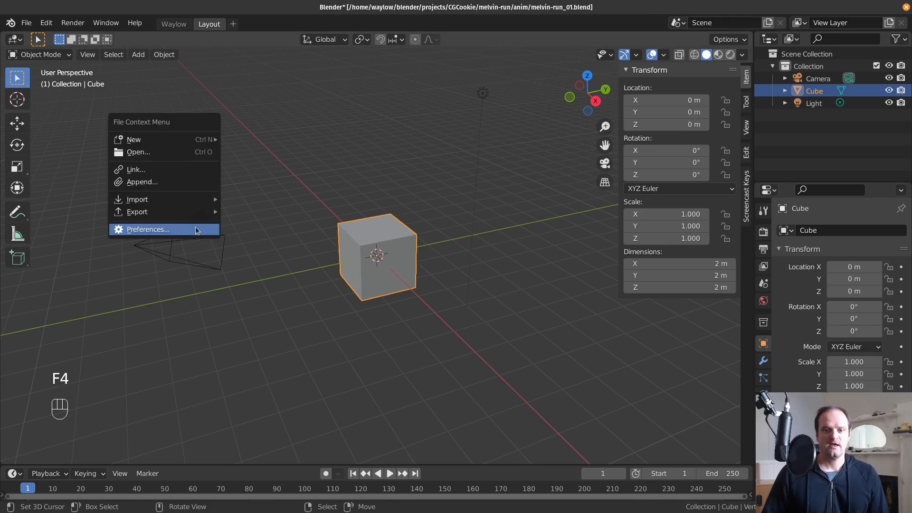
left_click(193, 229)
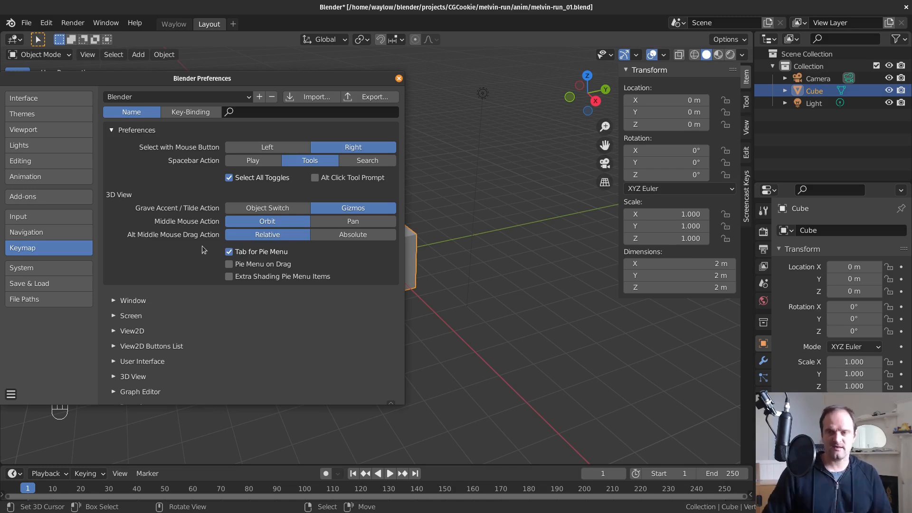
left_click(398, 78)
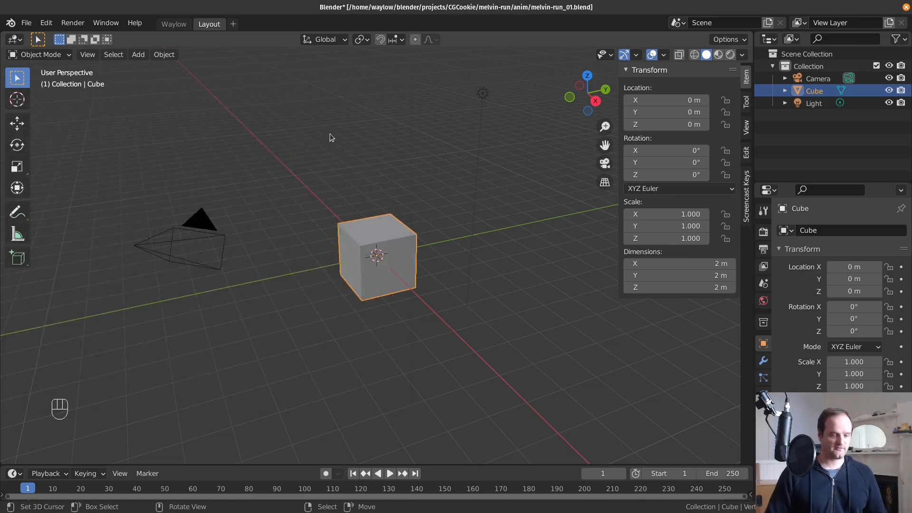
Display the splash screen to check the Blender version and dismiss it.
left_click(10, 23)
left_click(37, 38)
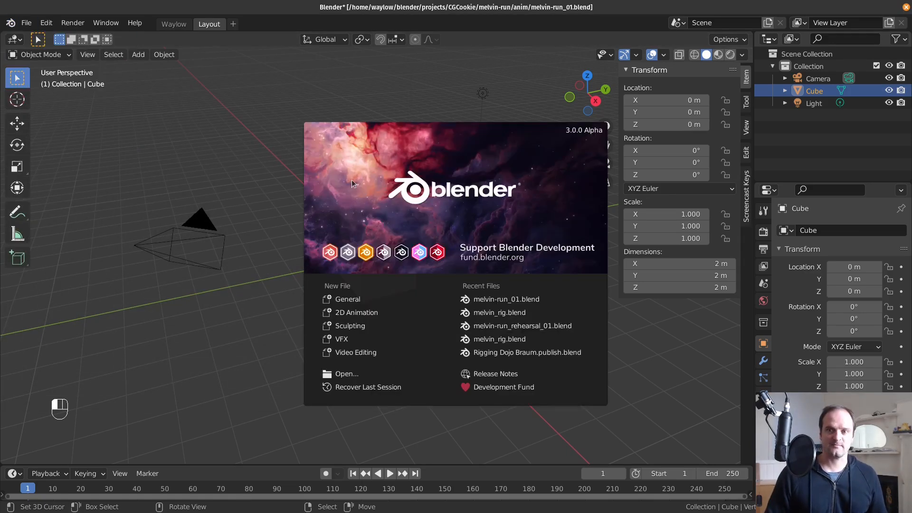
left_click(236, 108)
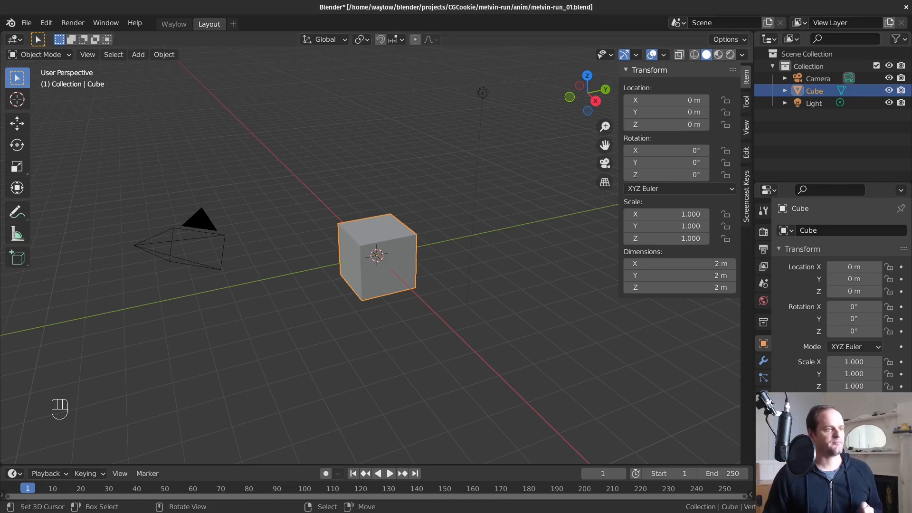
Switch to the file manager, open the melvin-run project folder and examine the blend files in its anim folder.
key("alt+Tab")
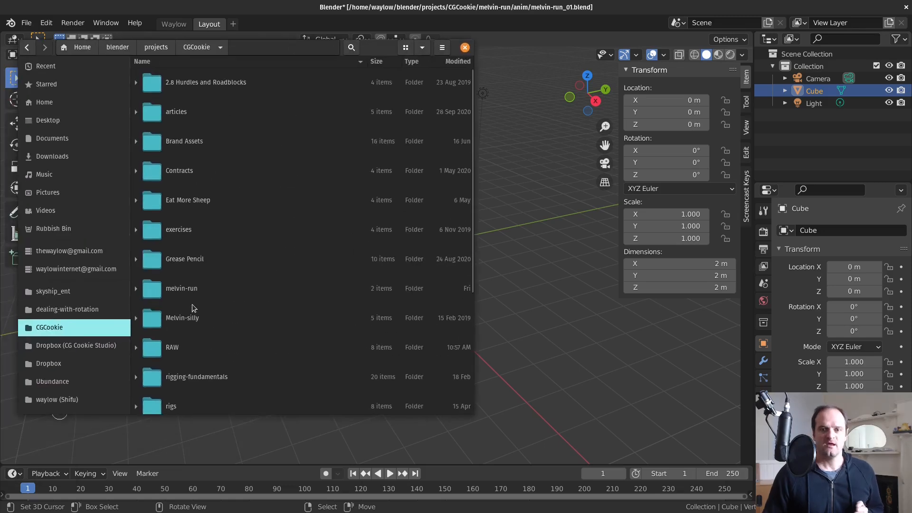
left_click(155, 293)
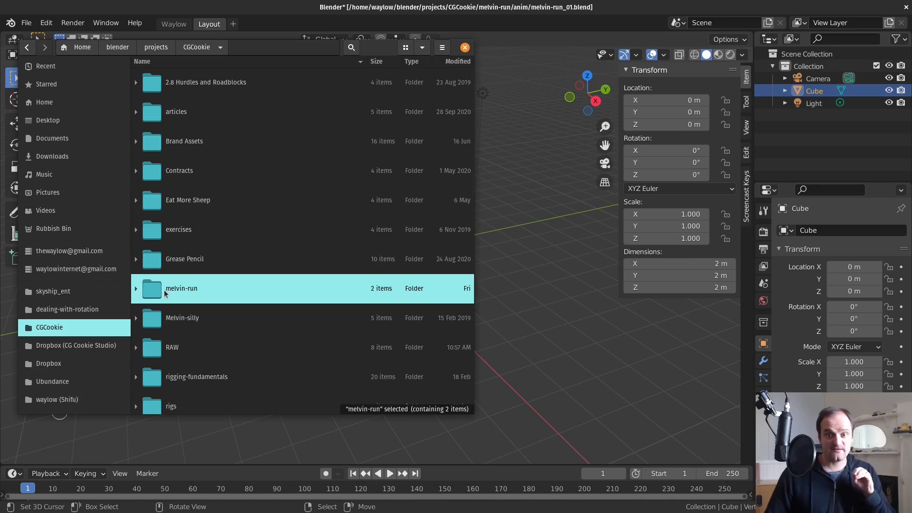
double_click(161, 289)
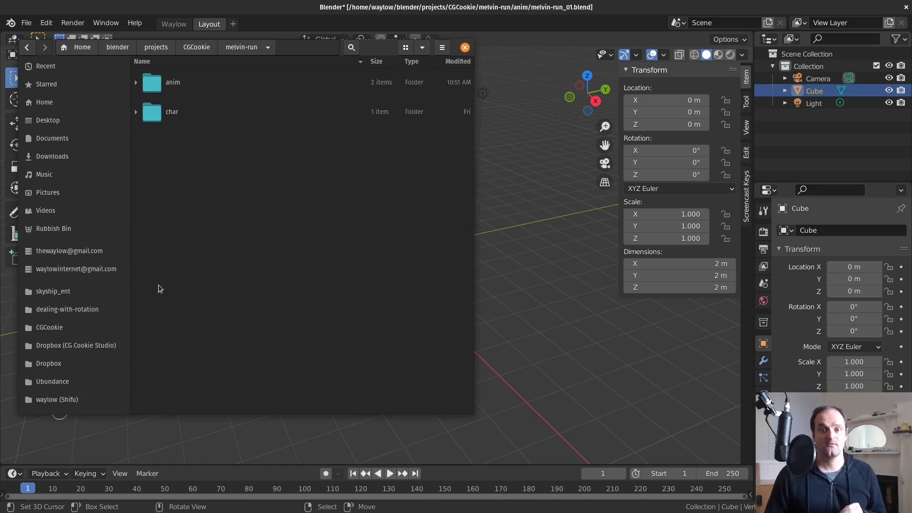
left_click(137, 82)
left_click(150, 88)
left_click(169, 117)
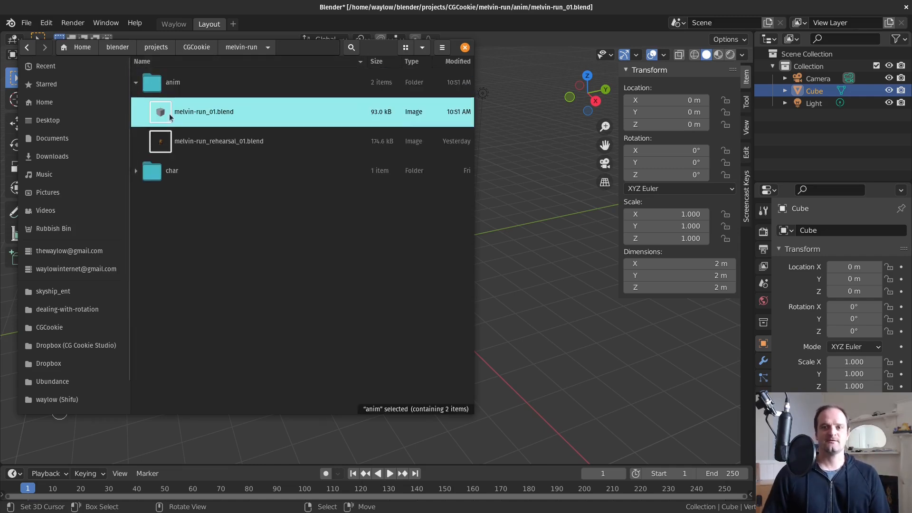
left_click(171, 135)
left_click(171, 116)
left_click(174, 141)
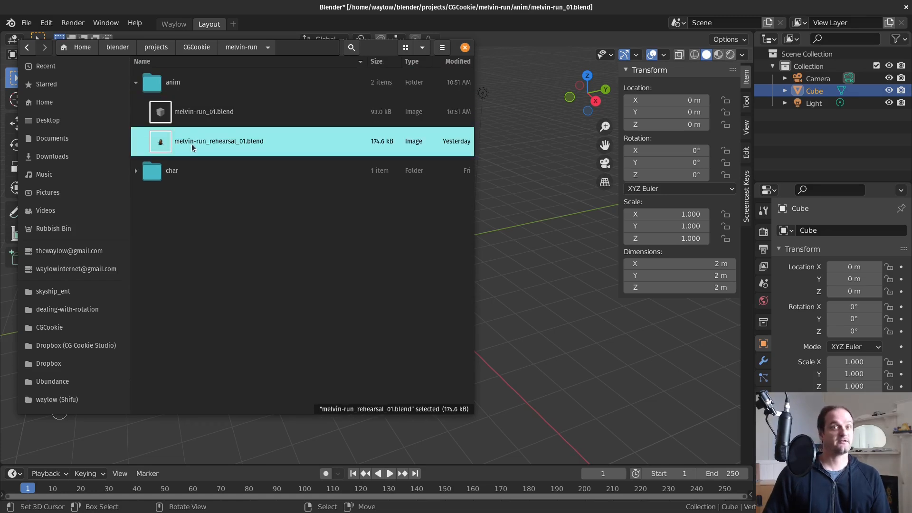
left_click(202, 119)
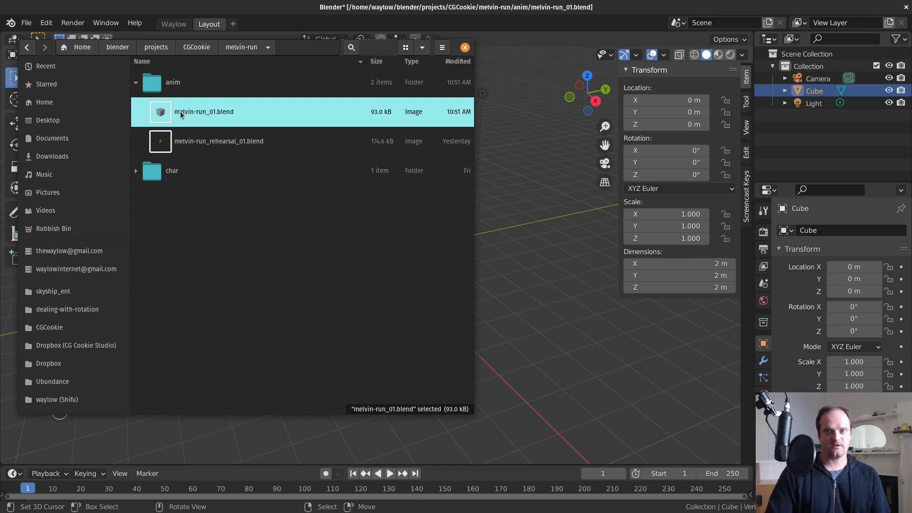
Examine the Melvin rig file inside the char folder alongside the animation files, and close the file manager.
left_click(135, 172)
left_click(138, 183)
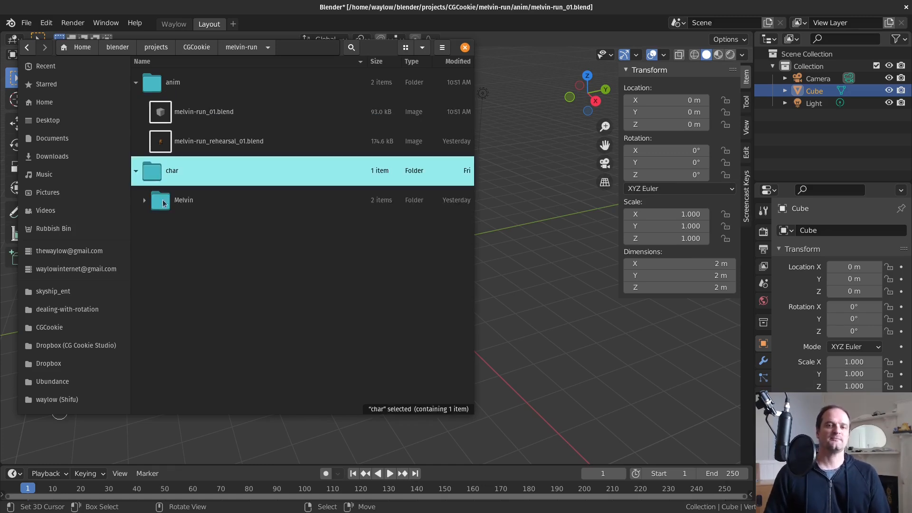
left_click(145, 200)
left_click(266, 269)
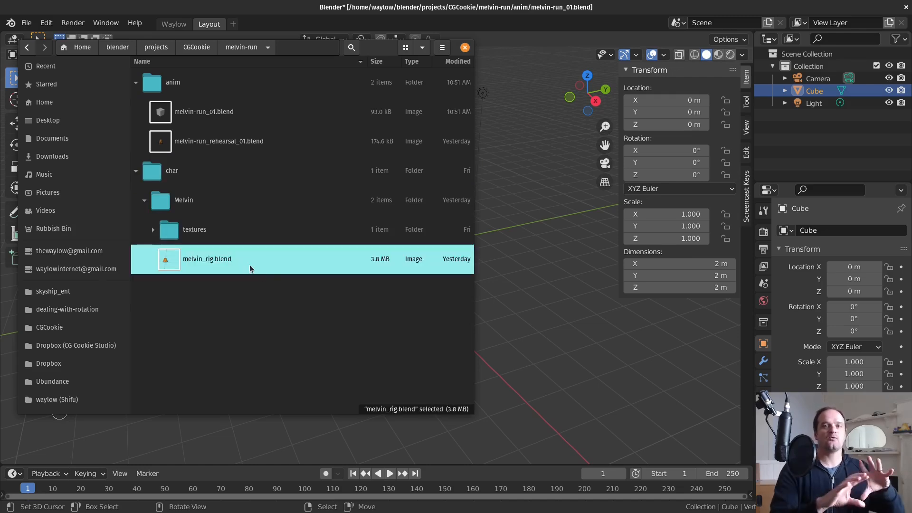
left_click(194, 138)
left_click(202, 125)
left_click(202, 135)
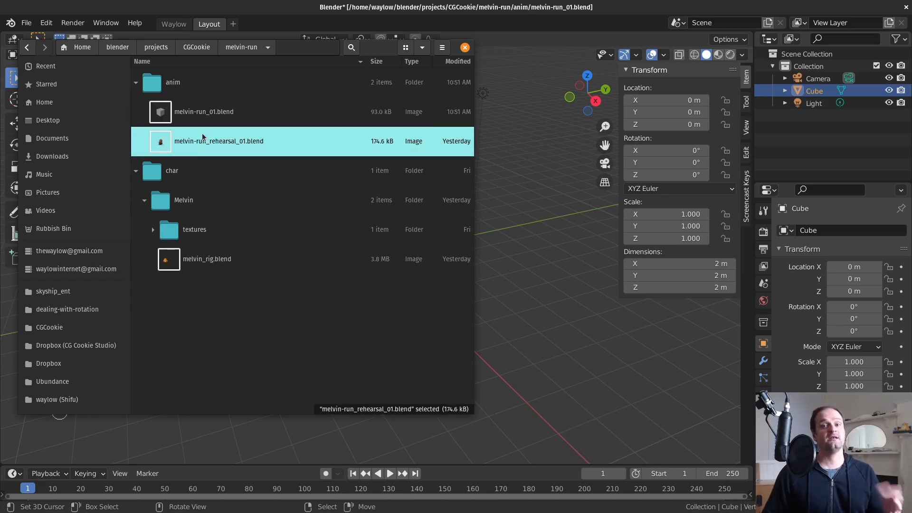
left_click(184, 105)
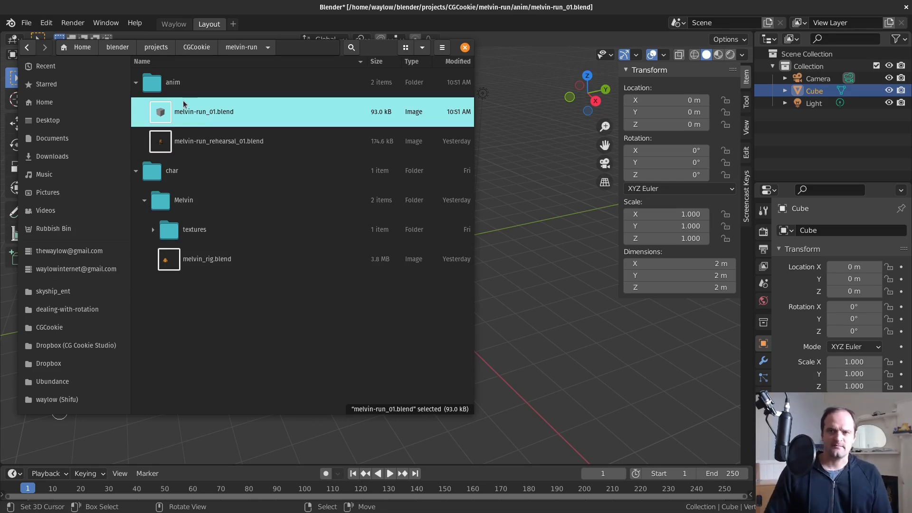
left_click(465, 48)
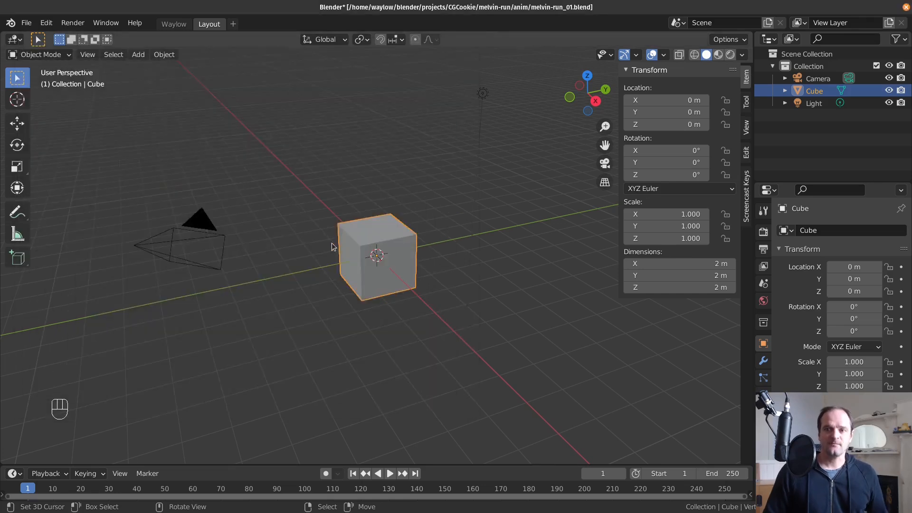
Start a new file and add the general Layout workspace to it.
left_click(27, 22)
mouse_move(38, 34)
left_click(187, 38)
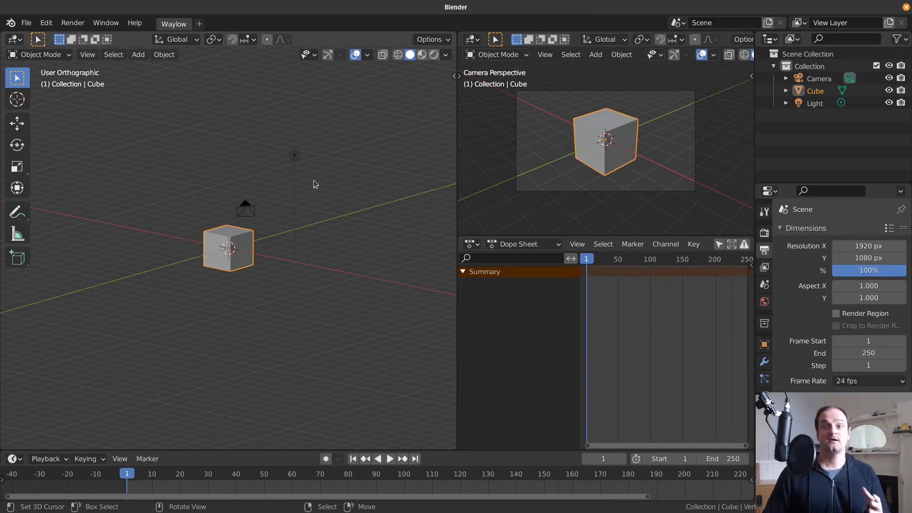
left_click(200, 23)
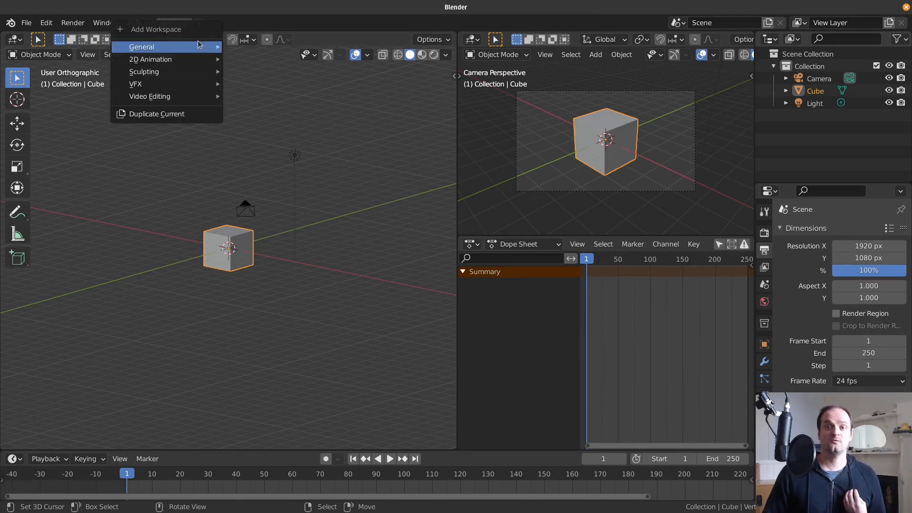
mouse_move(199, 44)
left_click(260, 100)
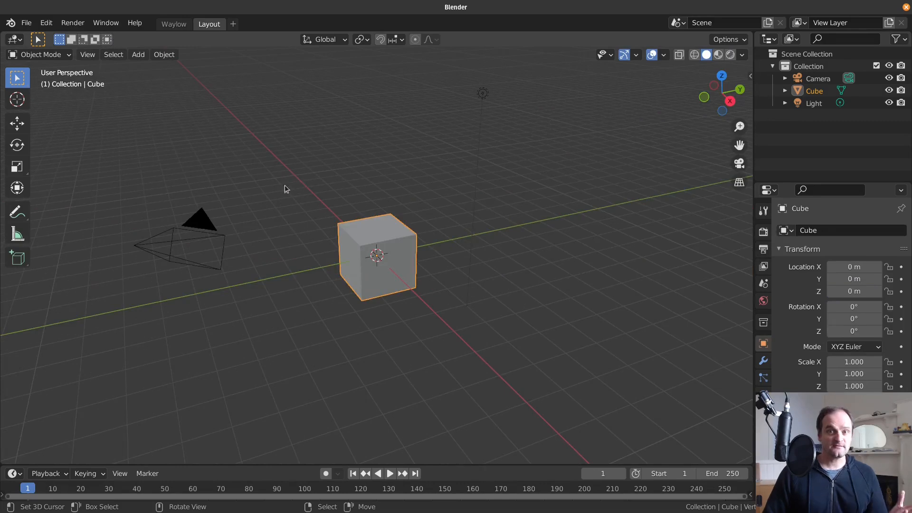
Enlarge the timeline and enable Screencast Keys in the viewport sidebar, leaving the sidebar on the item transform values.
left_click_drag(252, 464, 253, 426)
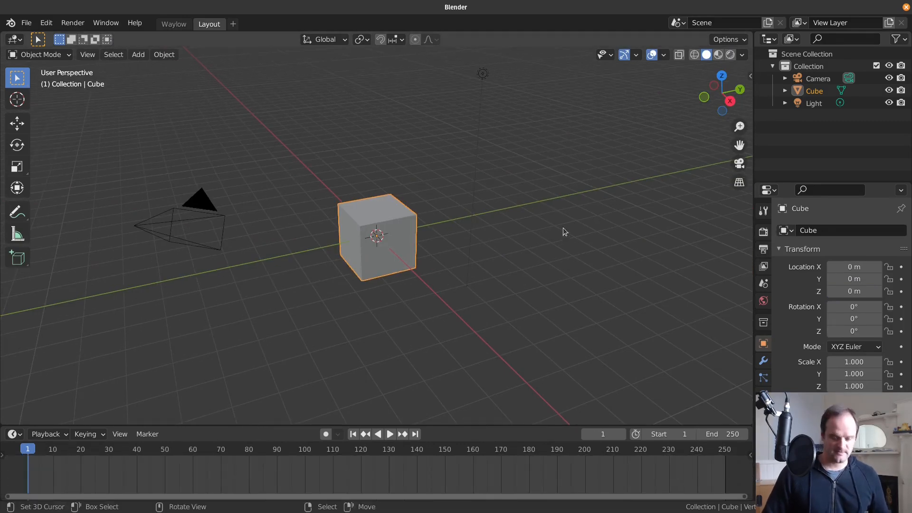
key("n")
left_click(750, 182)
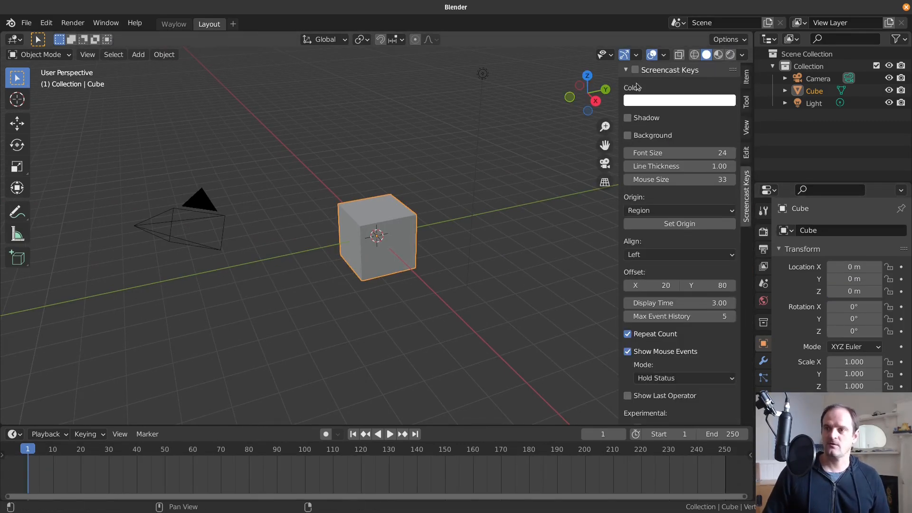
left_click(635, 70)
left_click(746, 77)
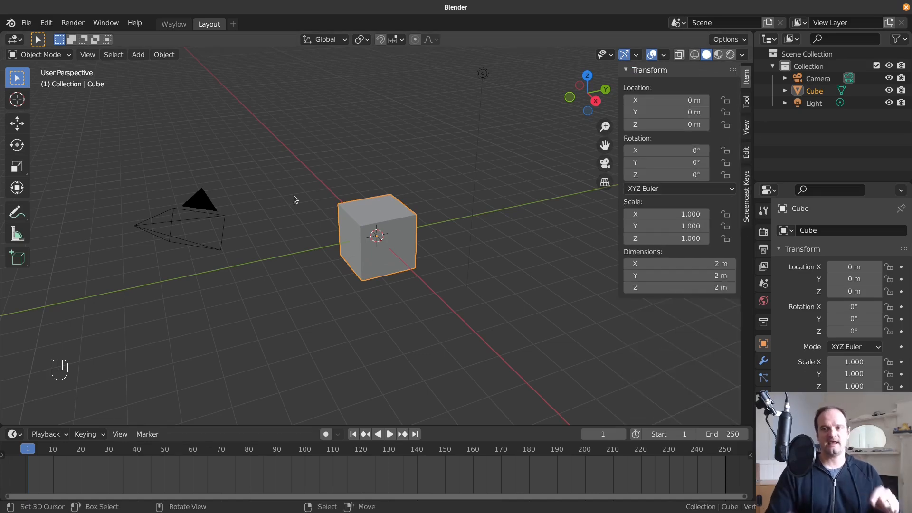
Delete the cube and the light by selecting the camera, inverting the selection and removing the selected objects.
left_click(183, 220)
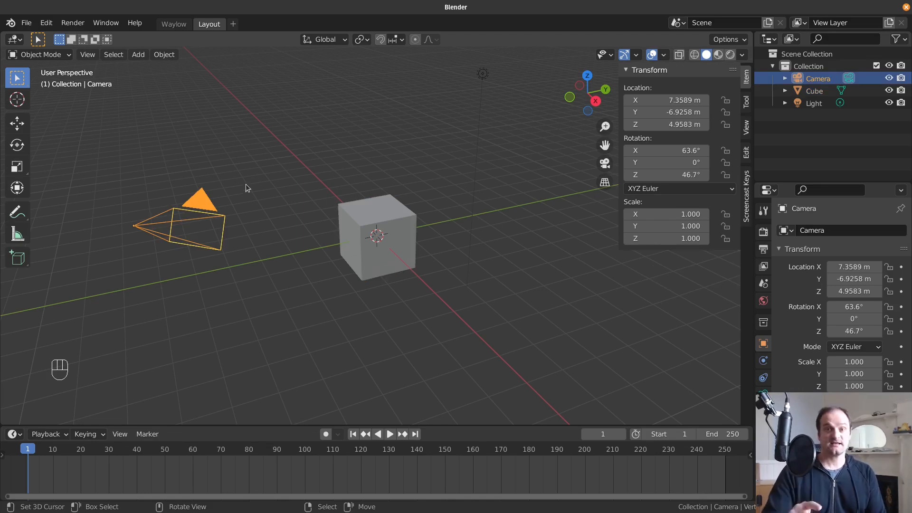
key("ctrl+i")
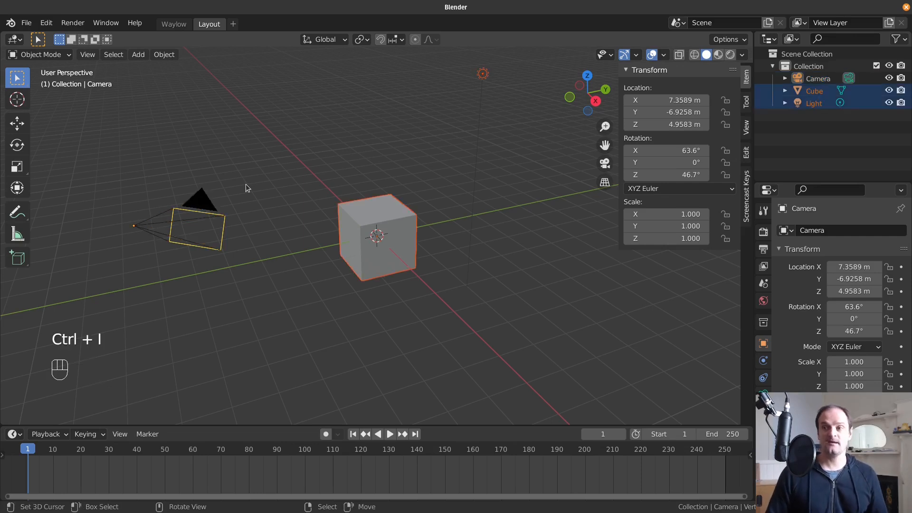
key("x")
left_click(239, 191)
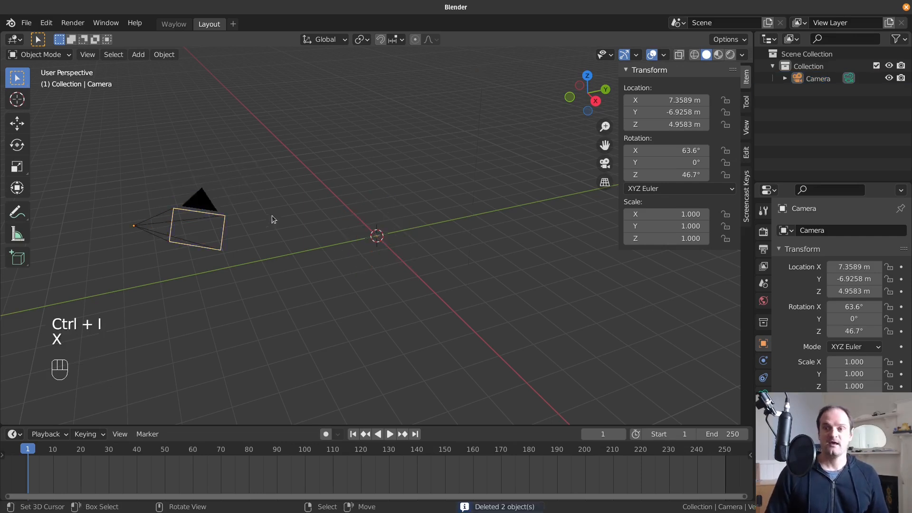
Rename the collection that holds the camera to Camera.
double_click(809, 66)
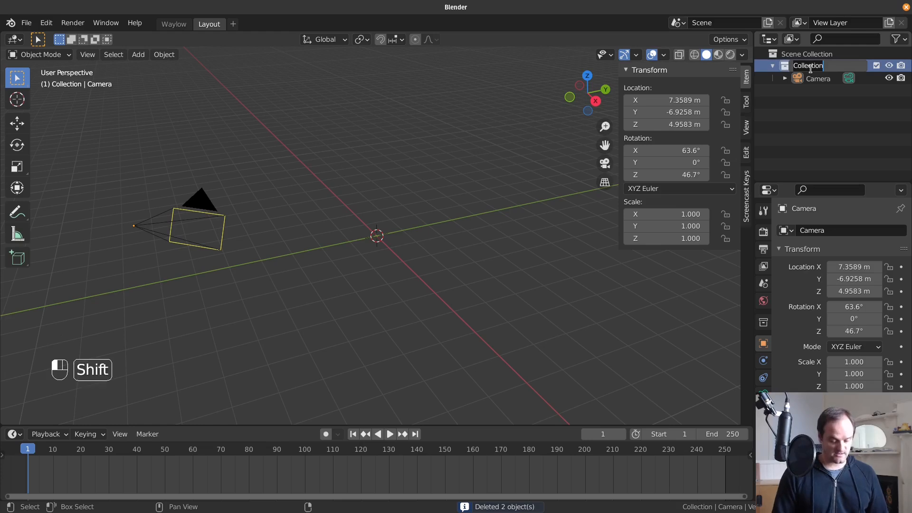
type("Camera")
key("Return")
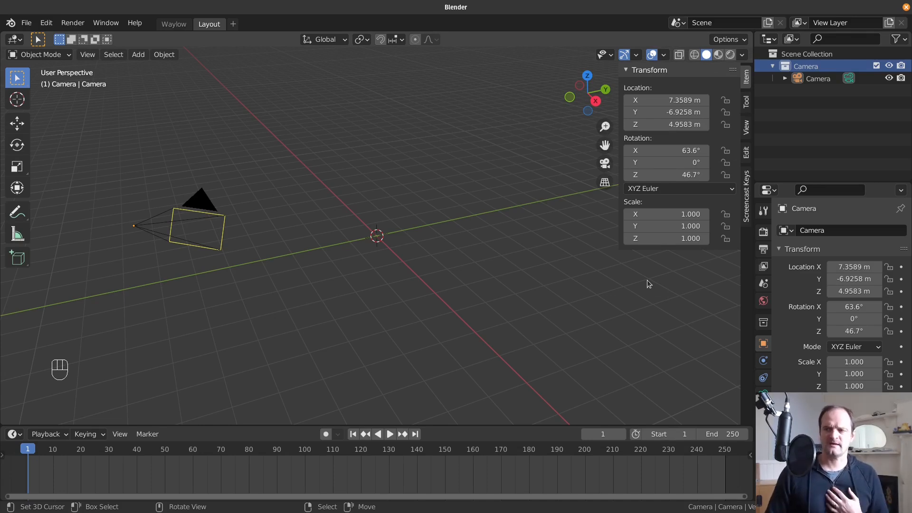
Review the scene's output settings and render path in a maximized view, and set the frame rate to 30 fps.
left_click(765, 232)
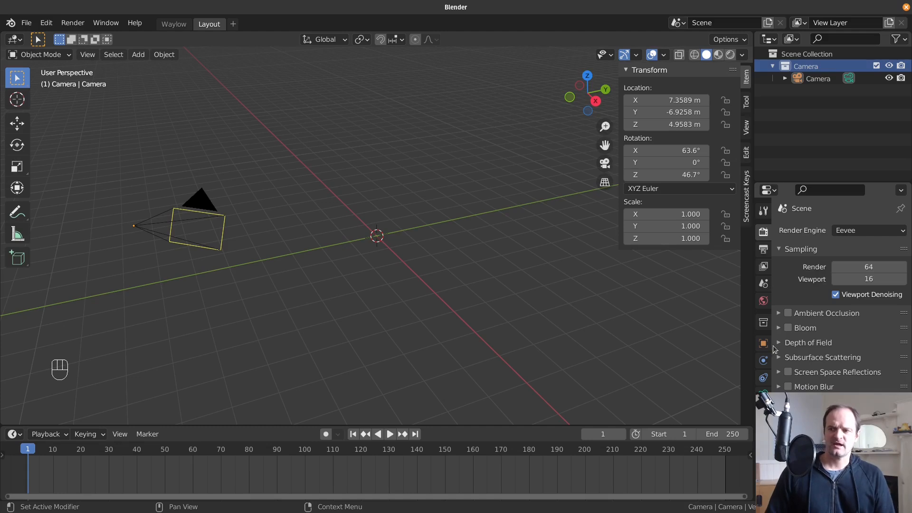
left_click(763, 250)
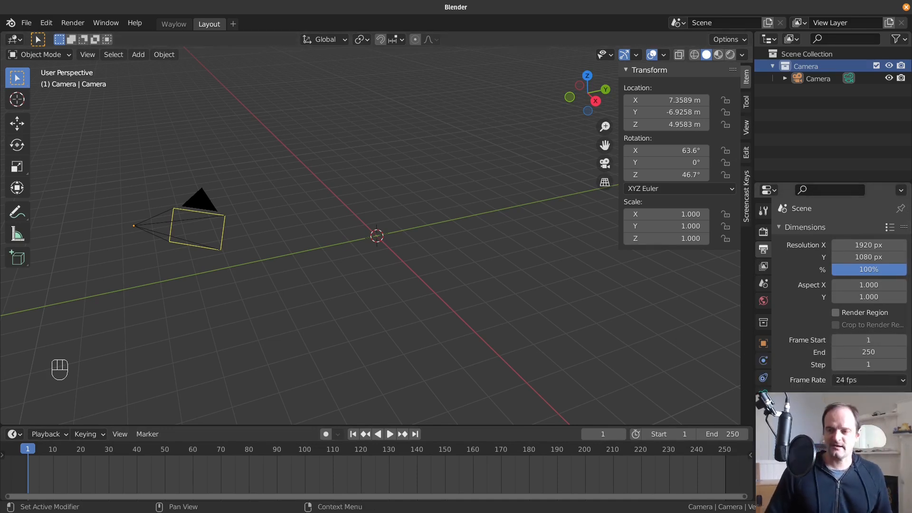
key("ctrl+space")
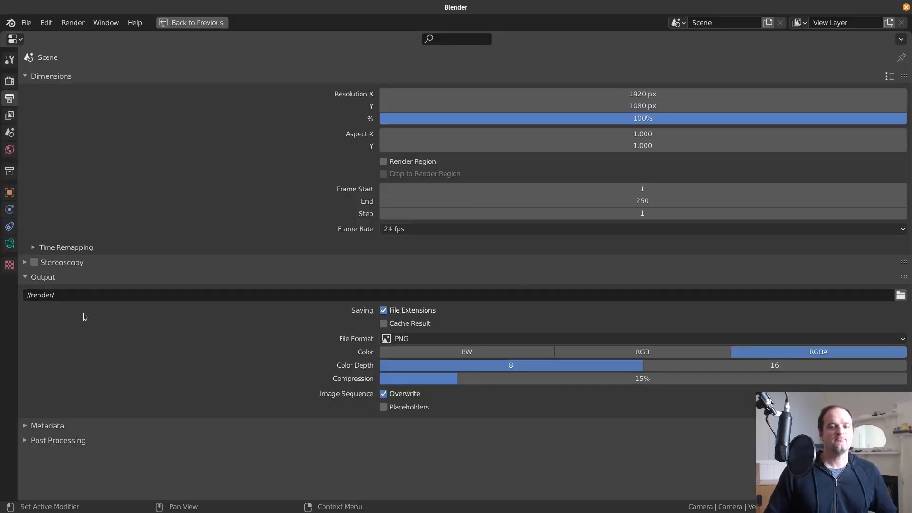
left_click(88, 294)
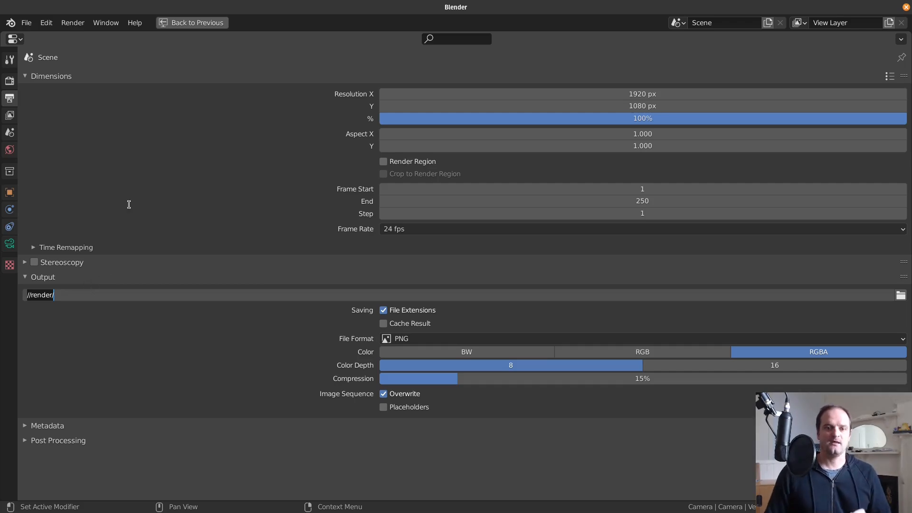
left_click(198, 22)
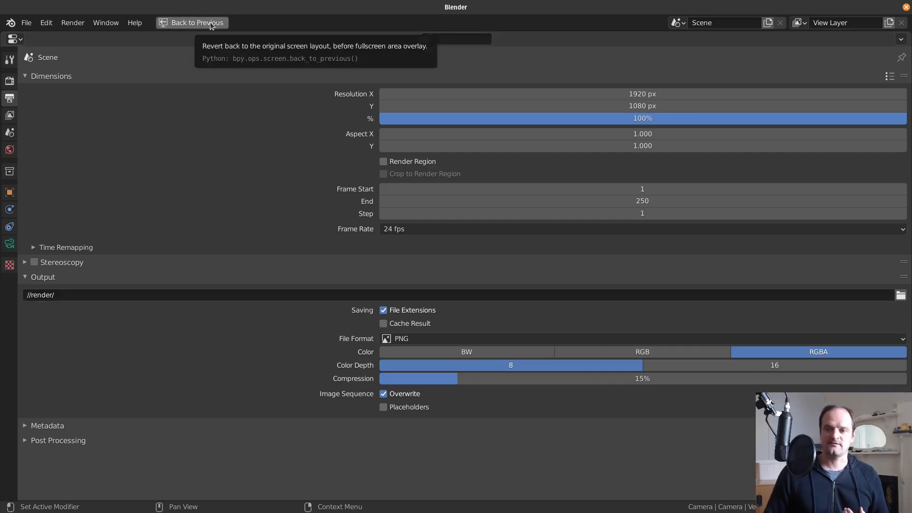
left_click(211, 23)
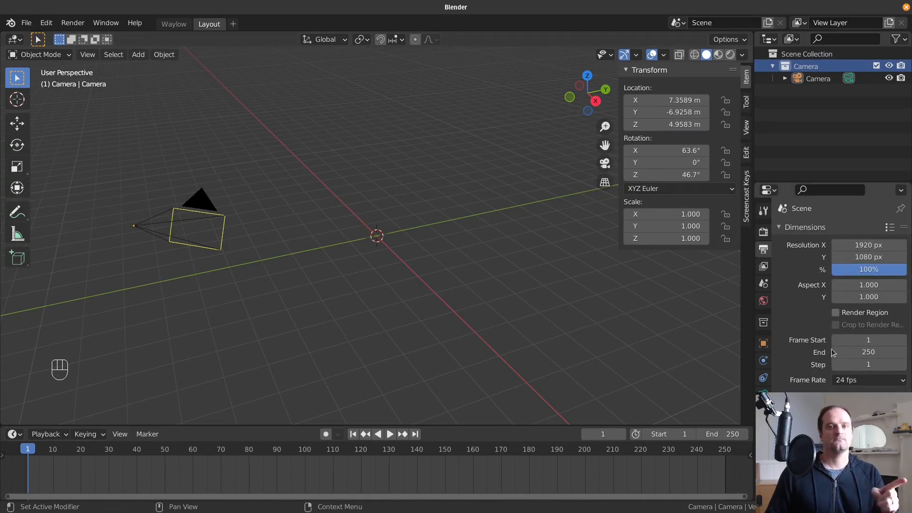
left_click(849, 382)
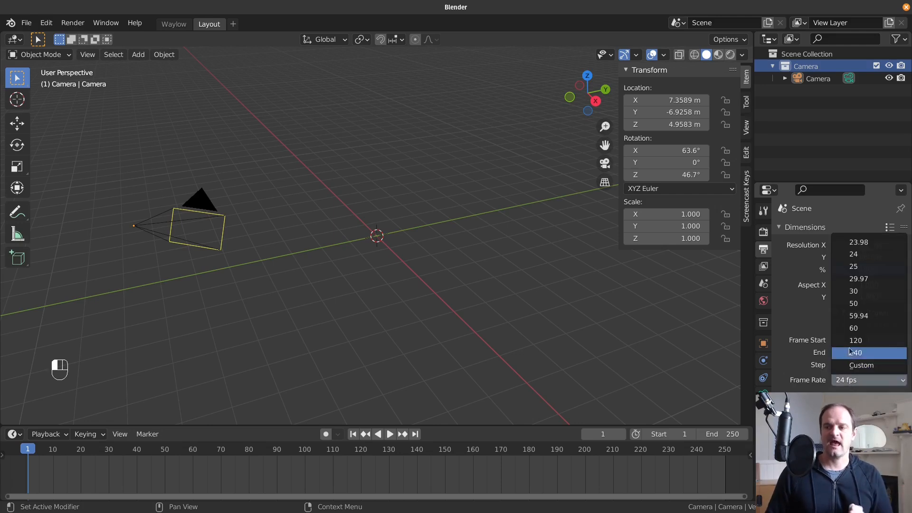
left_click(863, 291)
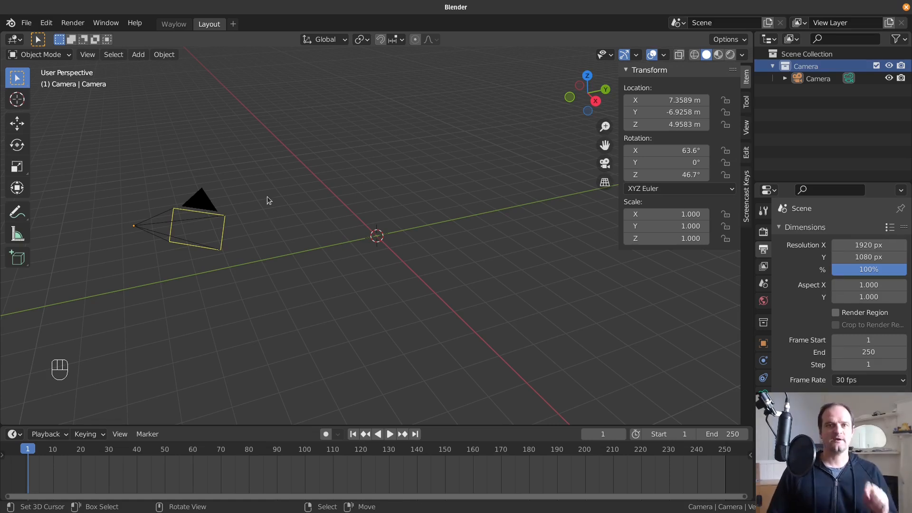
Save the scene as melvin-run_01.blend in the melvin-run/anim folder, overwriting the existing file of that name.
left_click(26, 23)
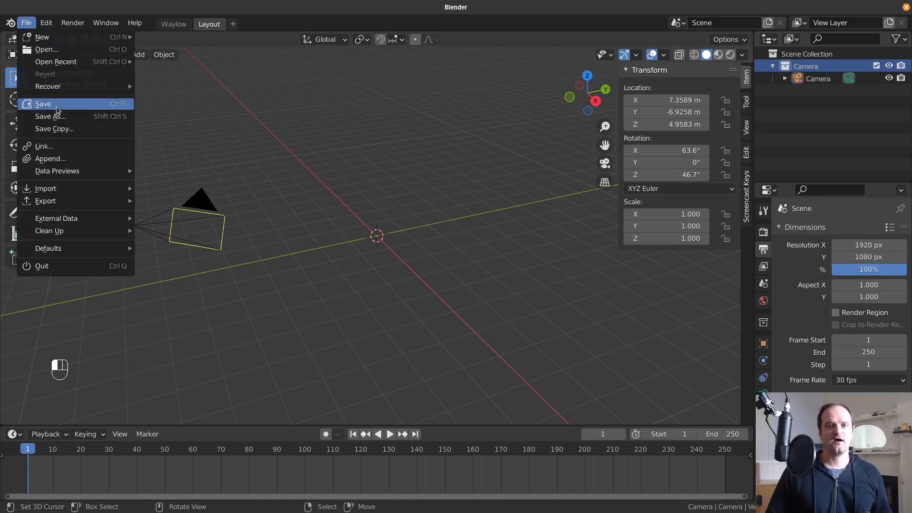
left_click(45, 117)
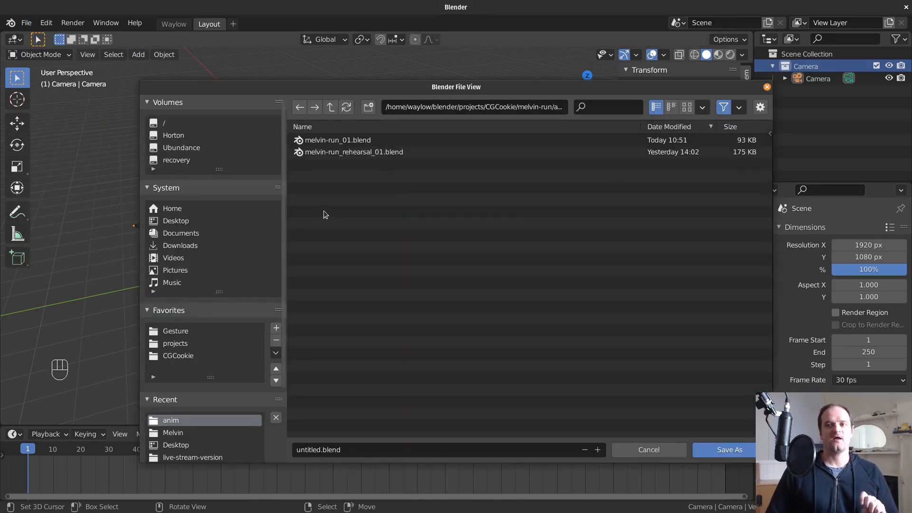
left_click(331, 107)
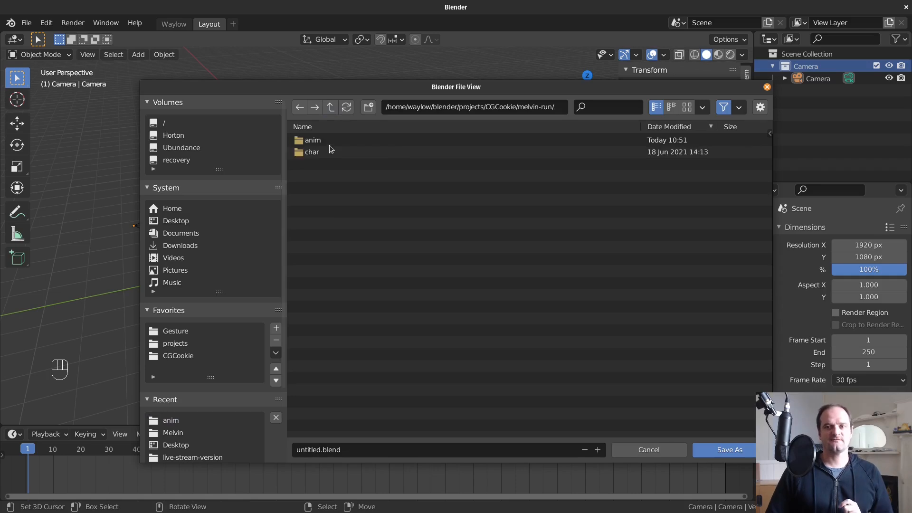
double_click(313, 140)
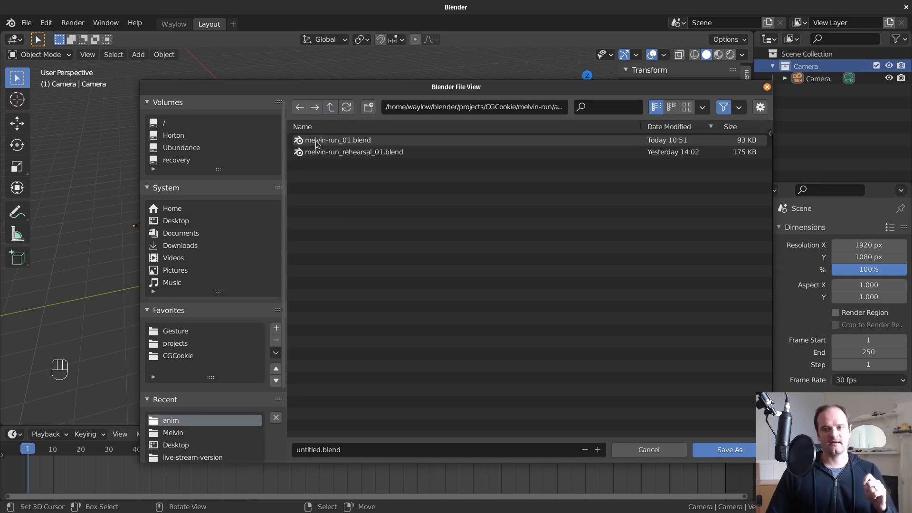
left_click(318, 140)
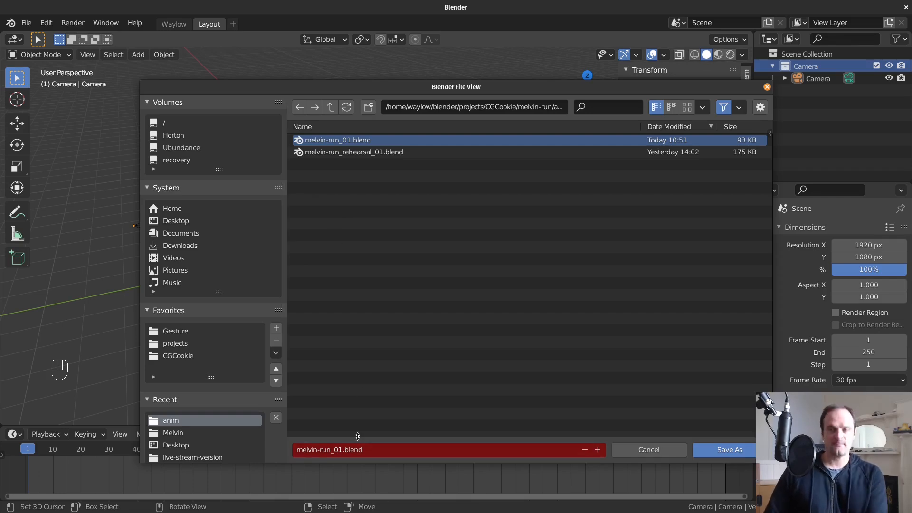
key("KP_Add")
key("KP_Subtract")
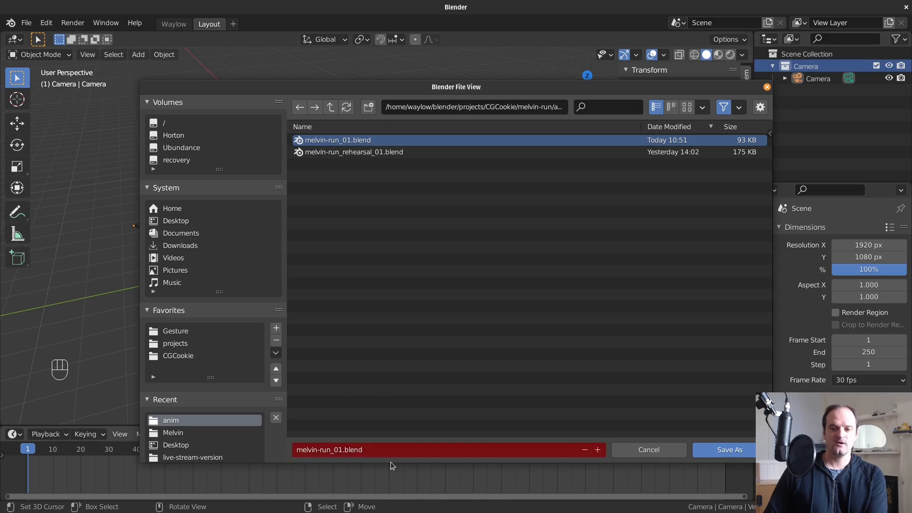
key("KP_Add")
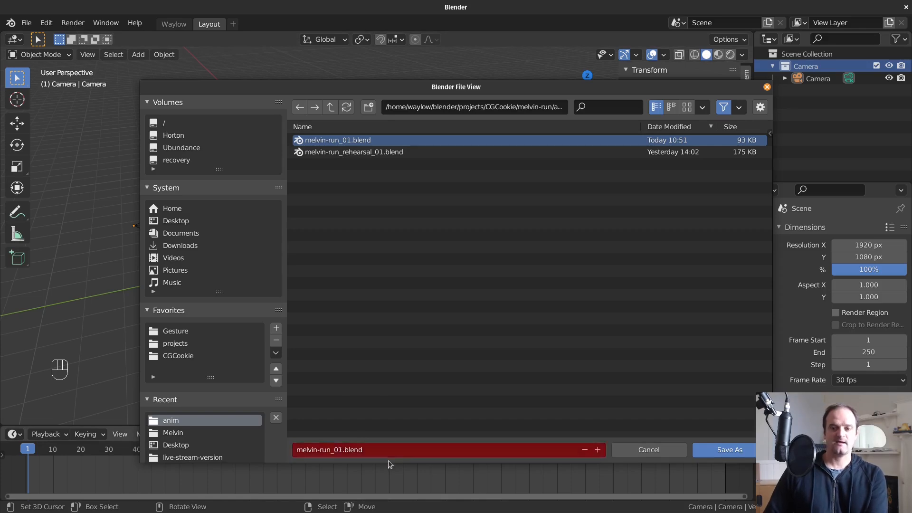
left_click(597, 449)
left_click(597, 450)
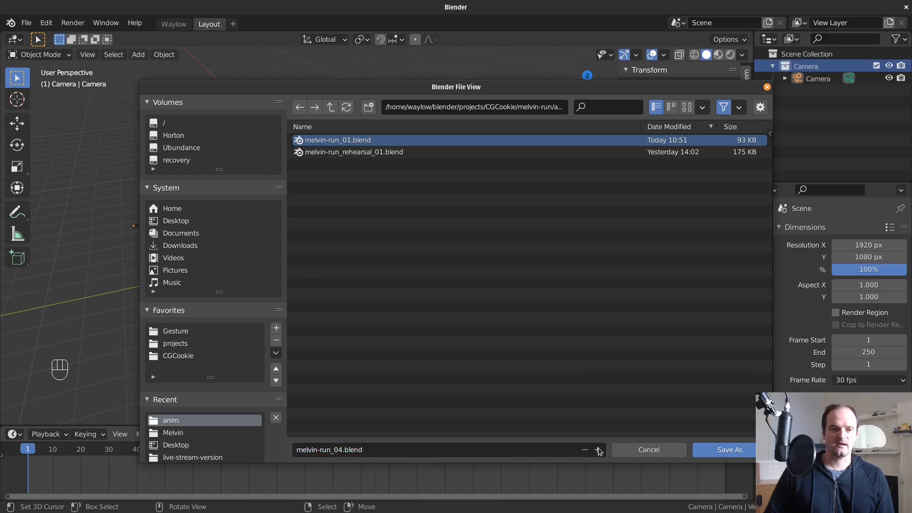
left_click(598, 450)
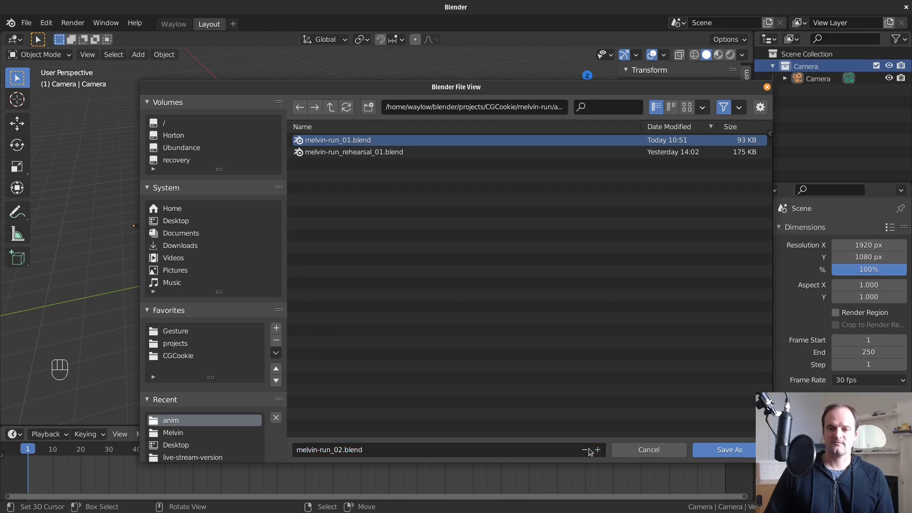
left_click(587, 450)
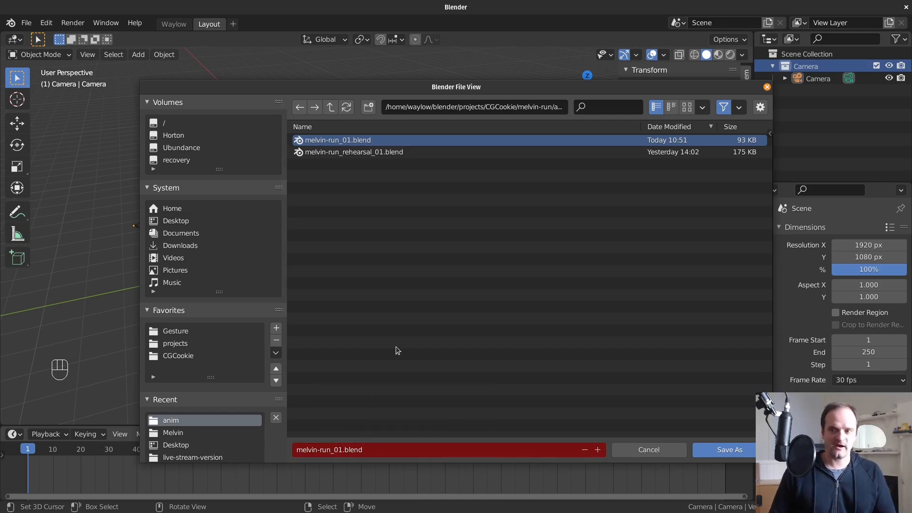
left_click(724, 451)
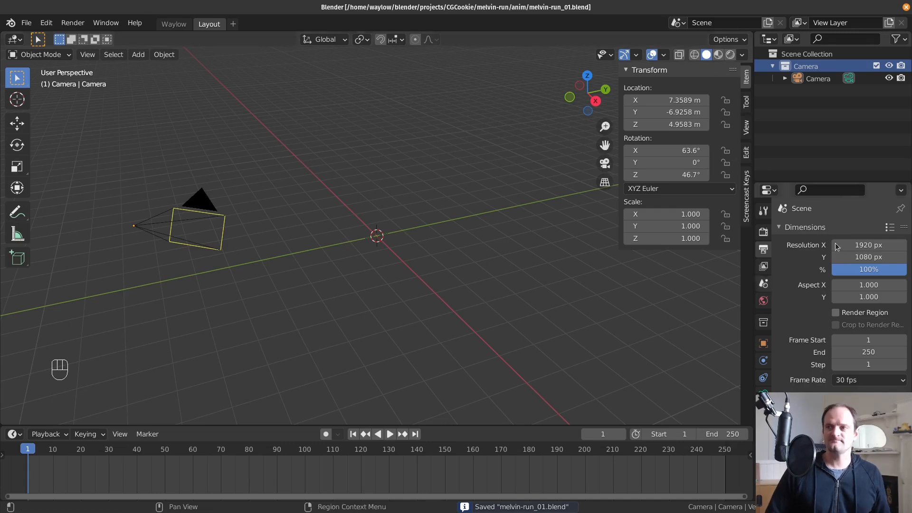
Exclude the Camera collection from the view layer and make the Scene Collection active.
left_click(877, 66)
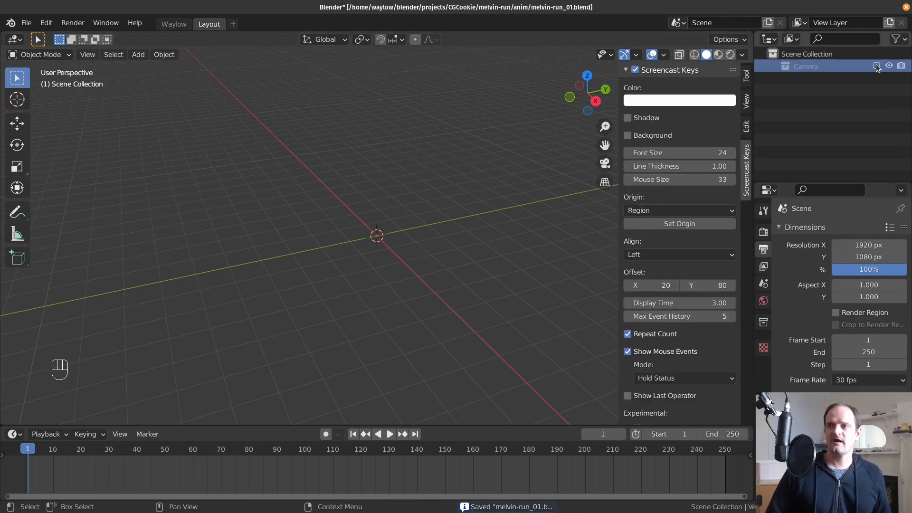
left_click(808, 54)
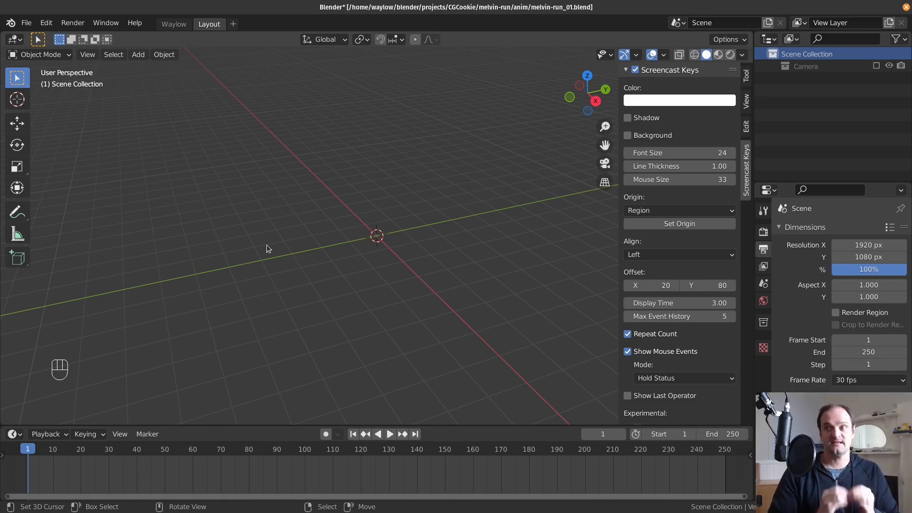
left_click(799, 67)
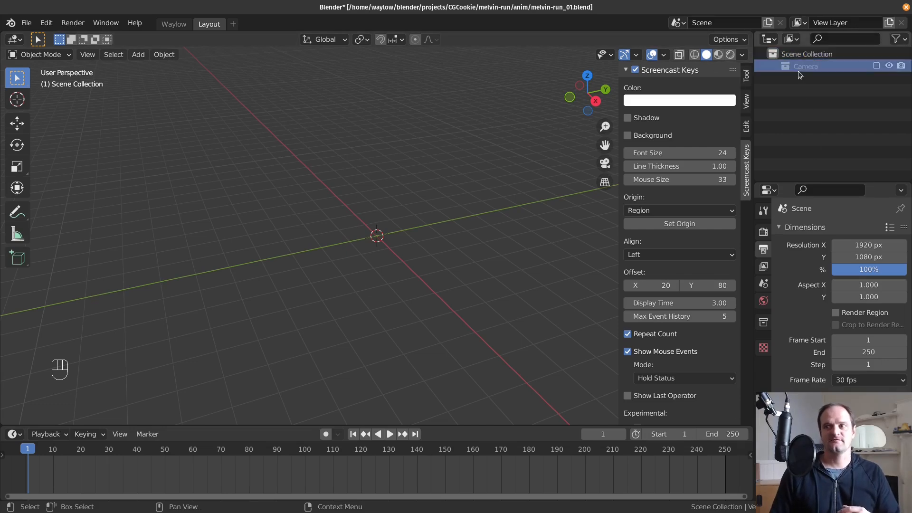
left_click(797, 56)
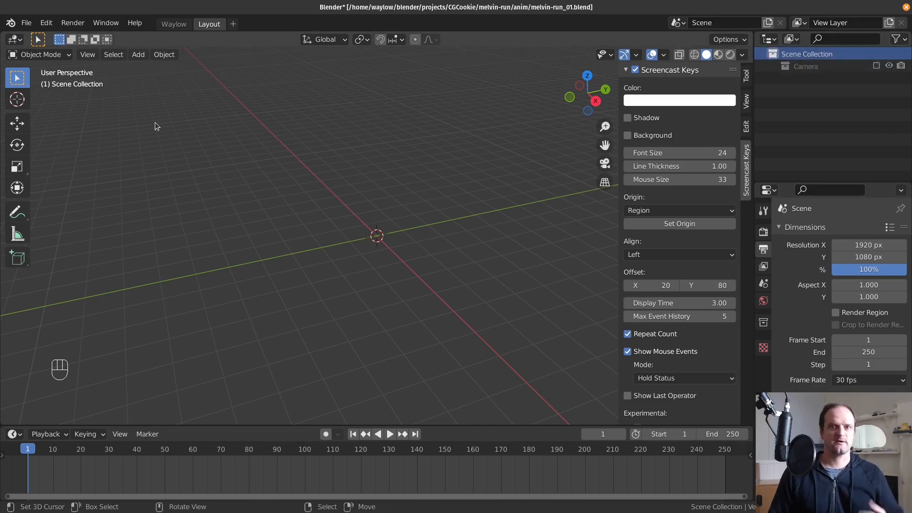
Link the MELVIN collection from char/Melvin/melvin_rig.blend into the scene as an instance, with Relative Path kept on.
left_click(27, 23)
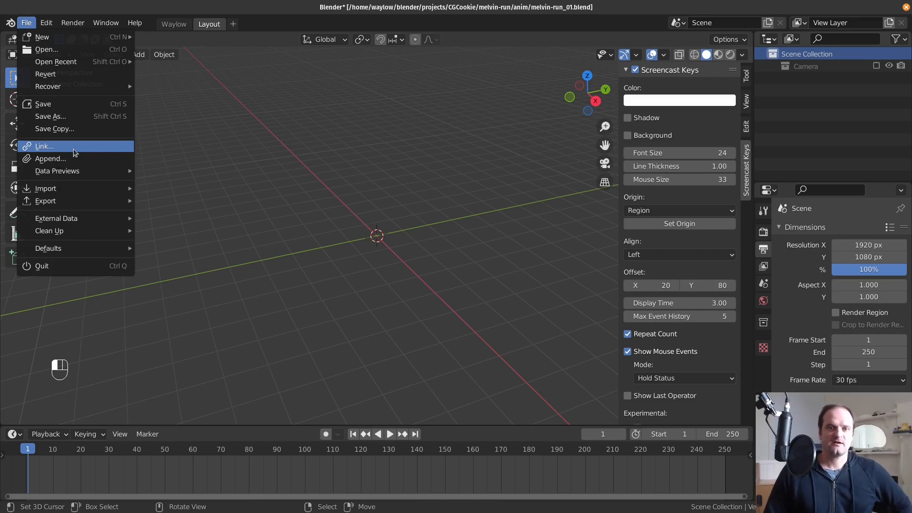
left_click(74, 150)
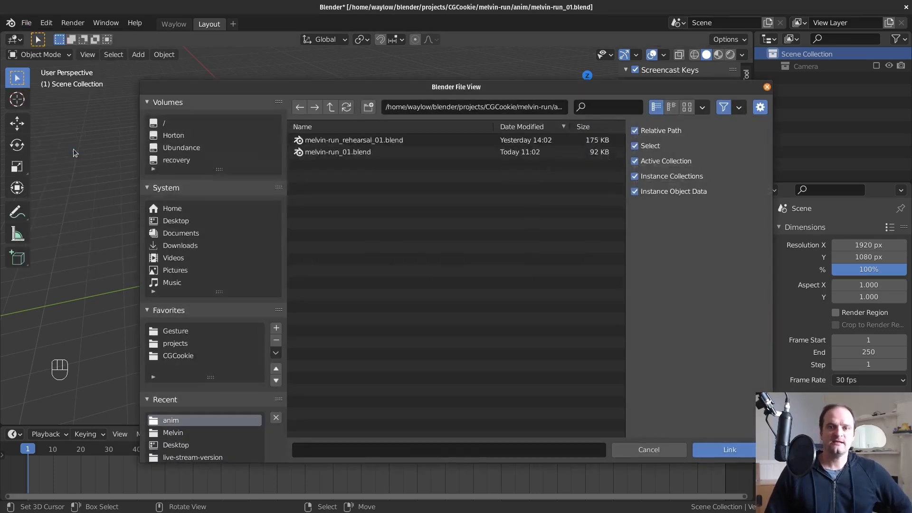
left_click(332, 106)
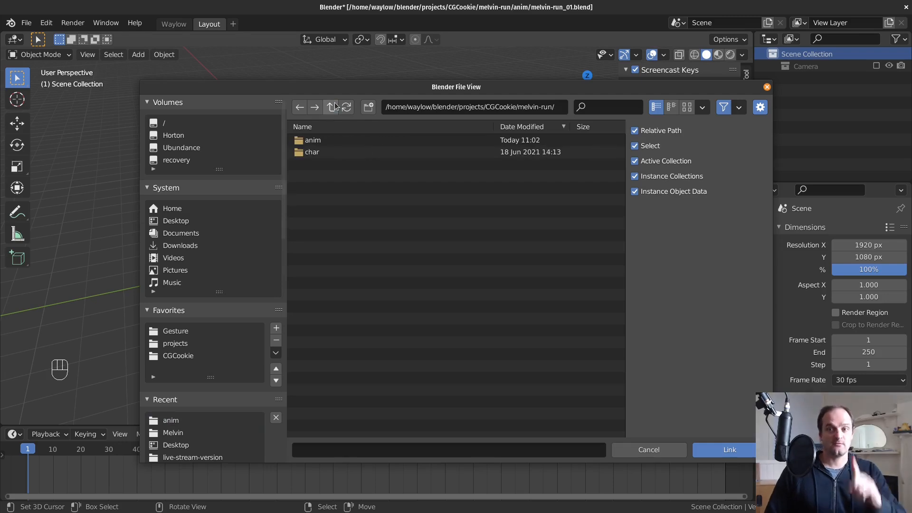
double_click(314, 152)
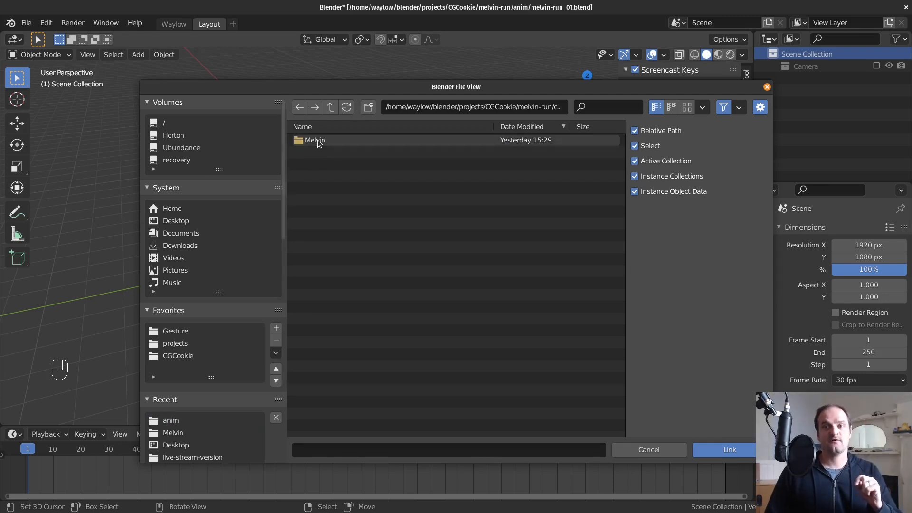
double_click(316, 140)
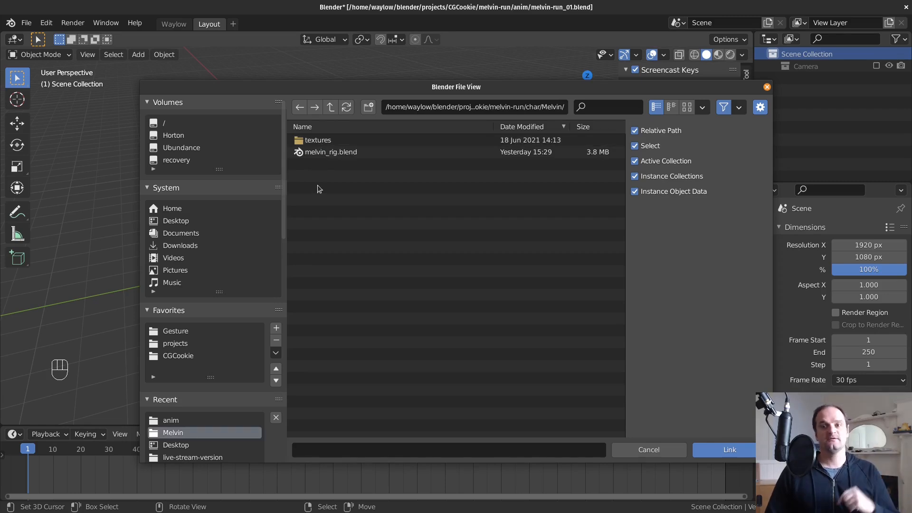
left_click(310, 153)
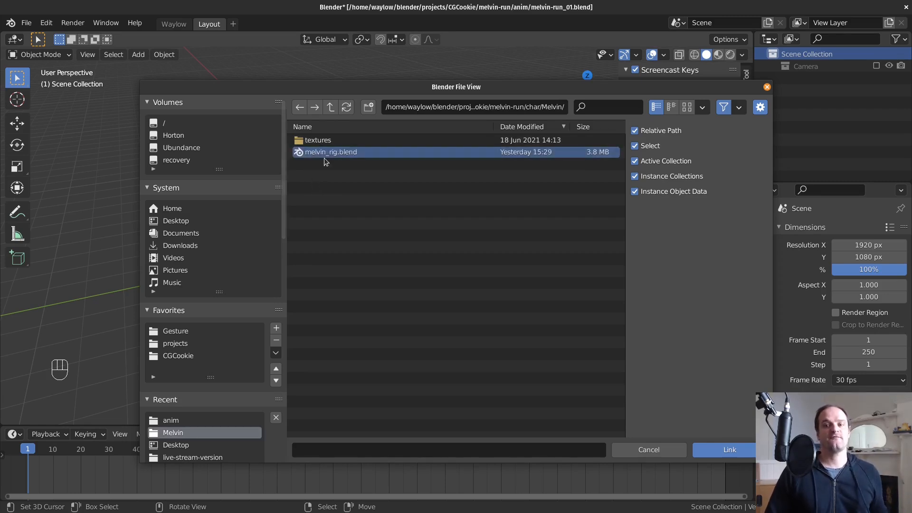
double_click(326, 155)
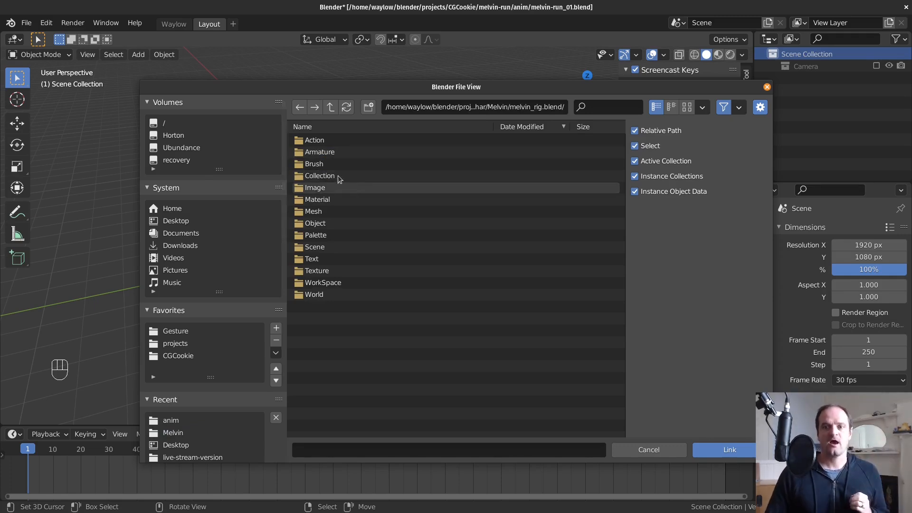
double_click(317, 177)
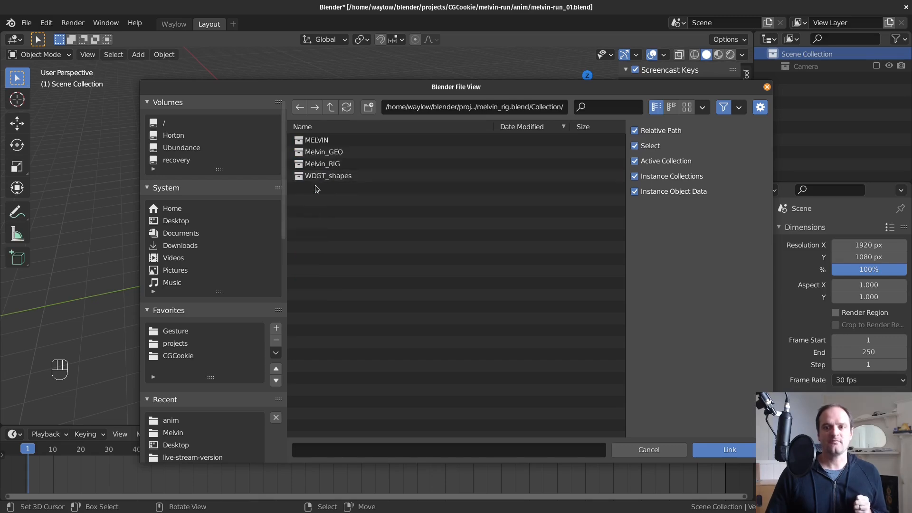
left_click(316, 141)
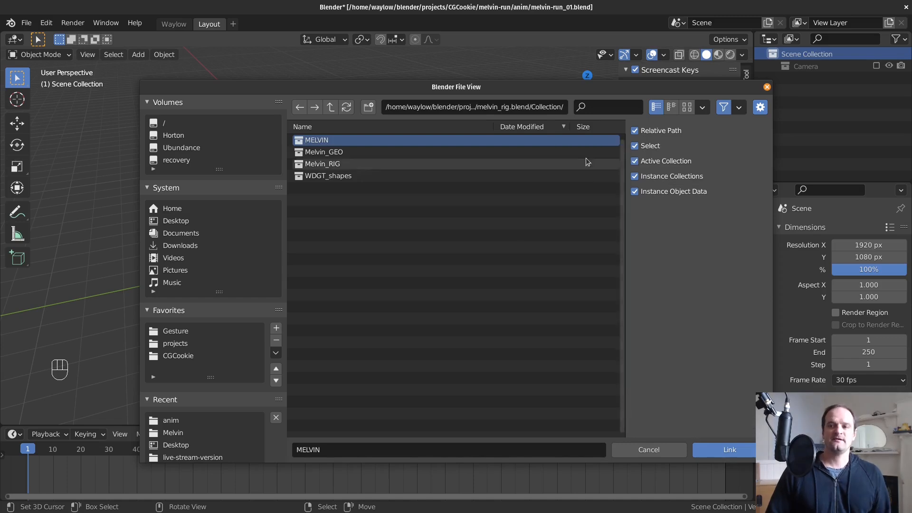
left_click(635, 131)
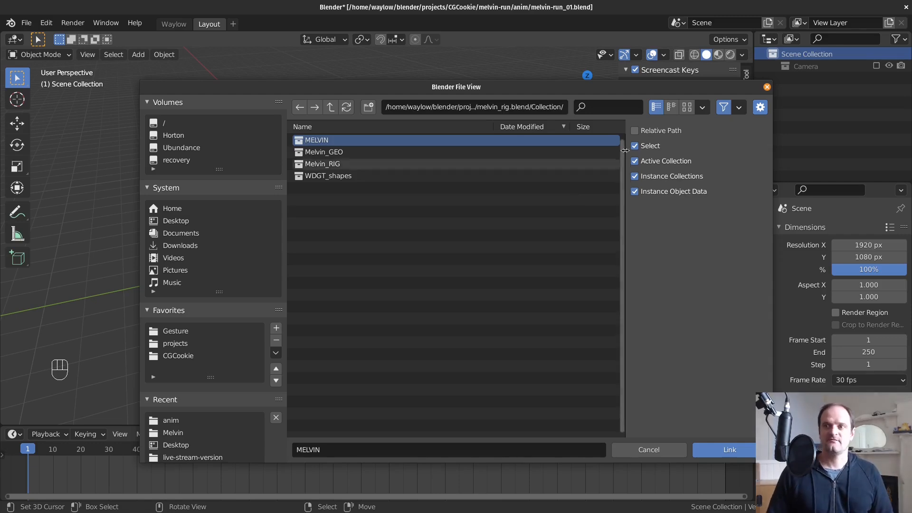
left_click(635, 132)
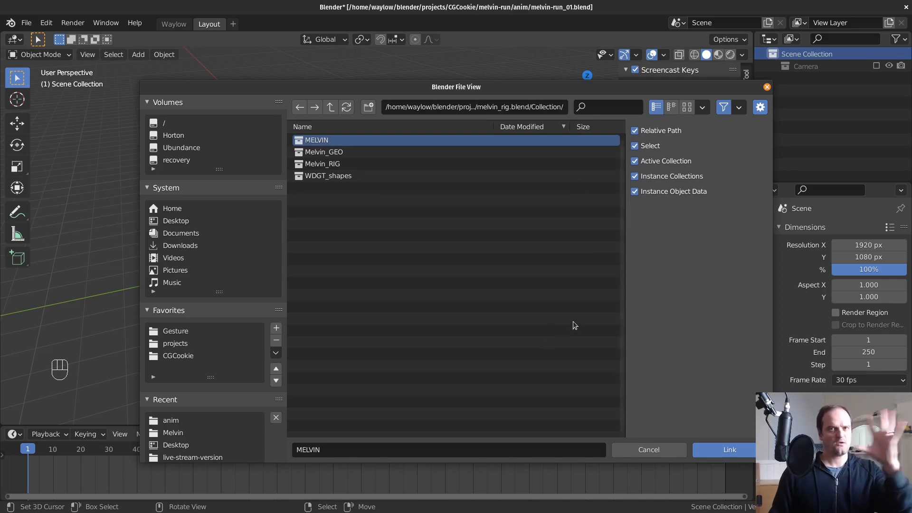
left_click(711, 445)
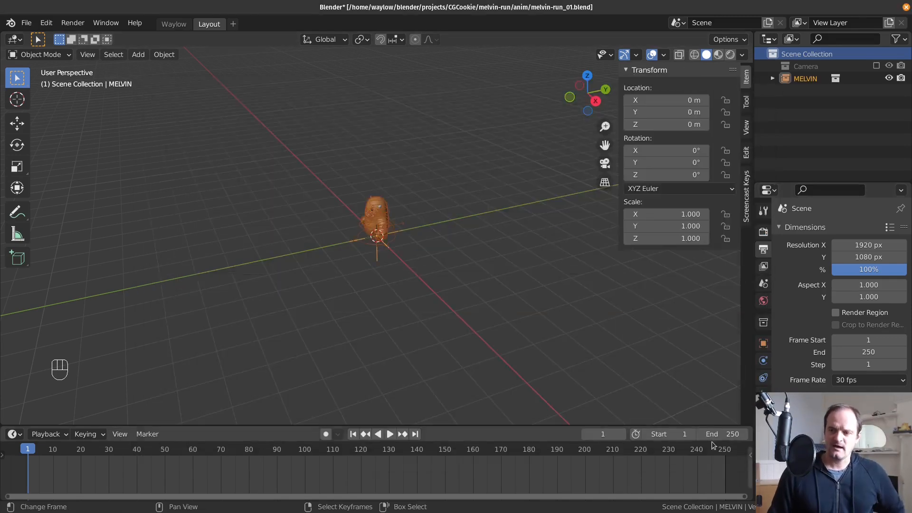
Test moving the linked MELVIN character, cancel the move and inspect the model up close.
middle_click_drag(334, 253, 388, 248)
key("g")
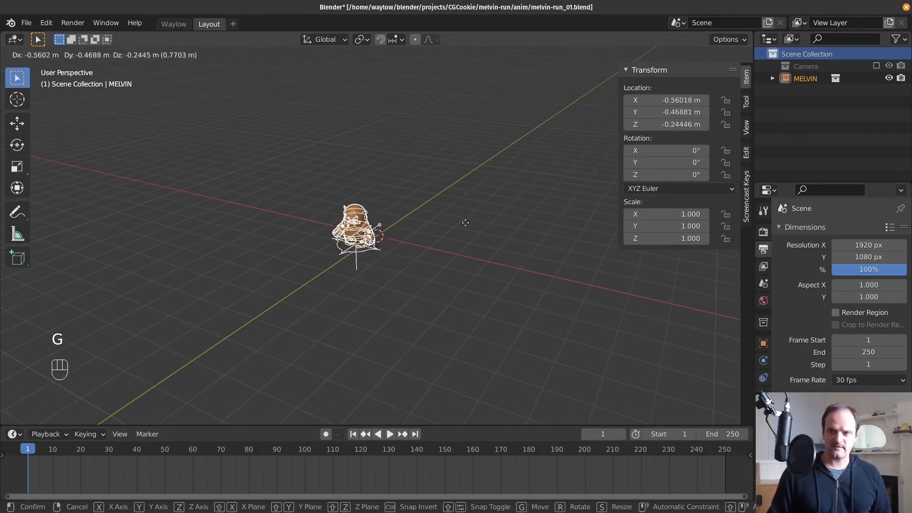
right_click(456, 256)
scroll(418, 264, "up", 6)
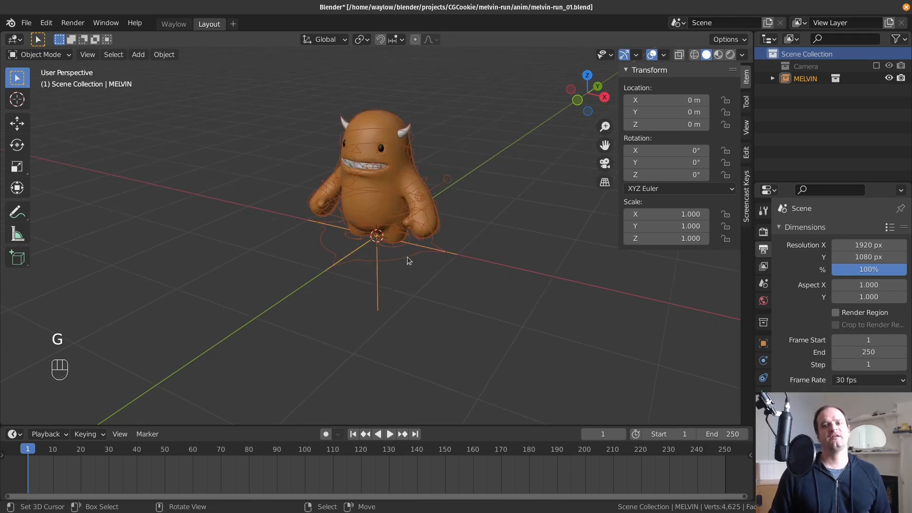
middle_click_drag(407, 257, 398, 275, "shift")
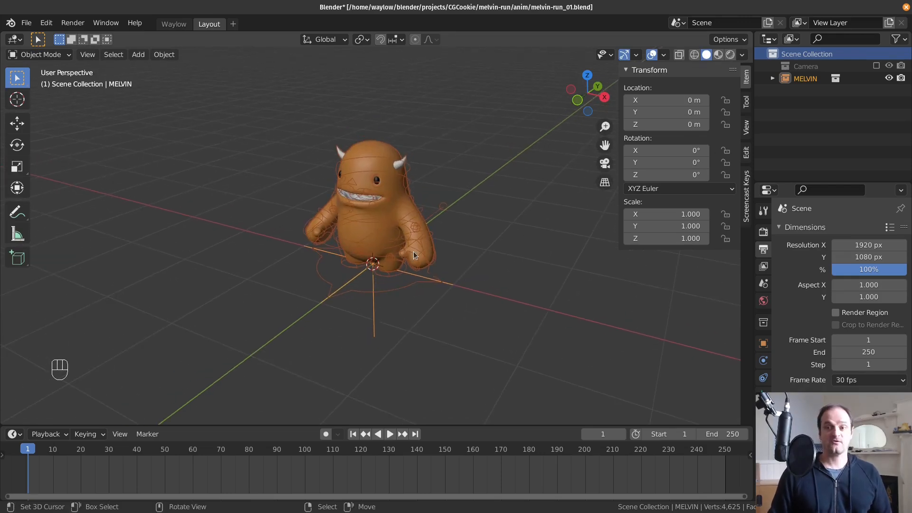
Make a library override of the linked MELVIN character so its rig can be animated.
left_click(172, 56)
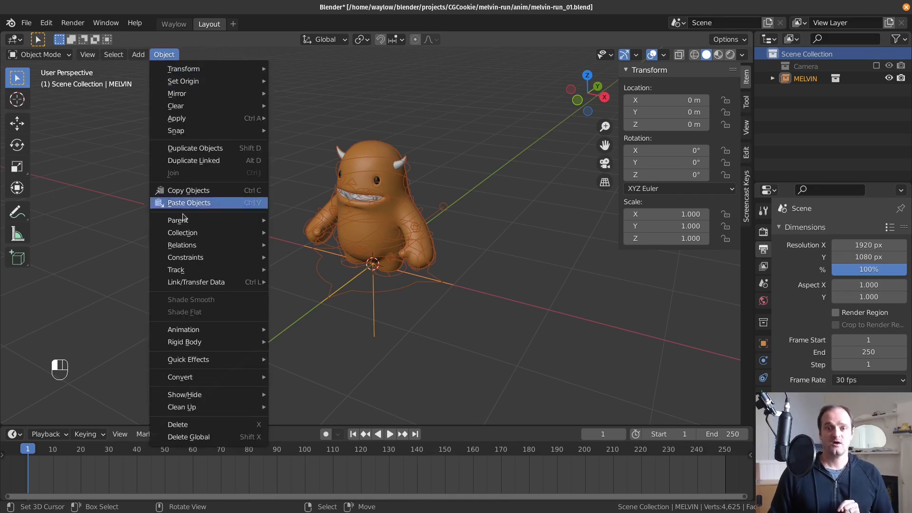
mouse_move(193, 248)
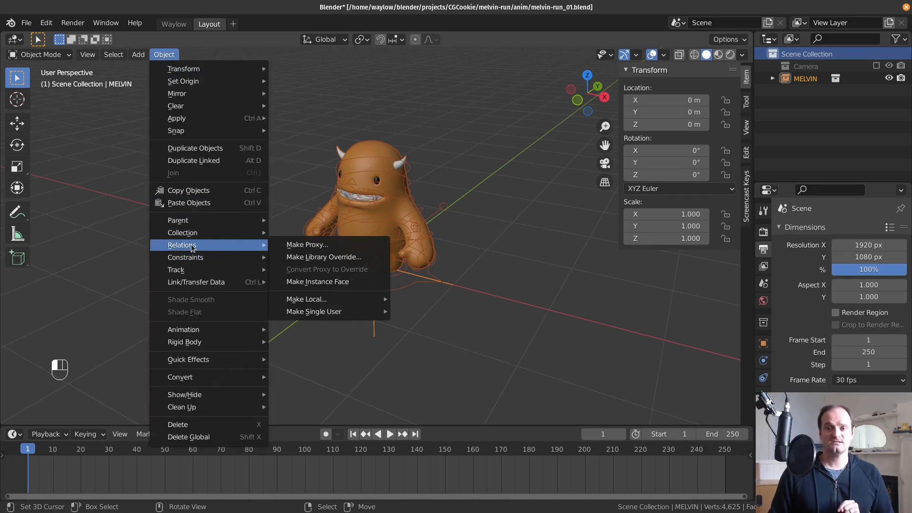
left_click(301, 258)
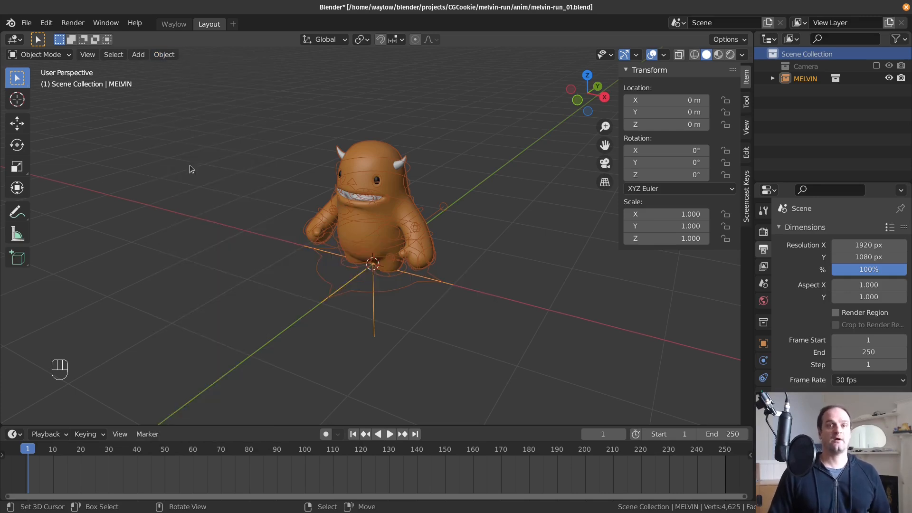
key("F3")
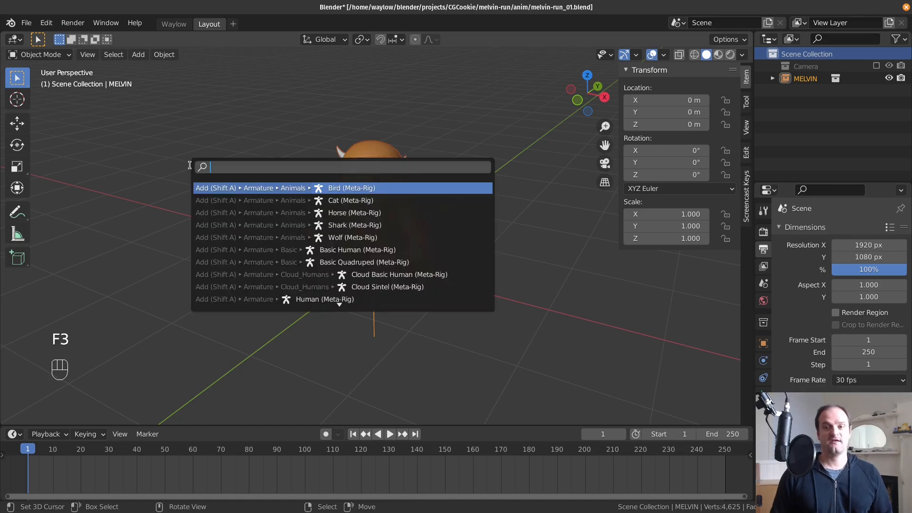
type("librar")
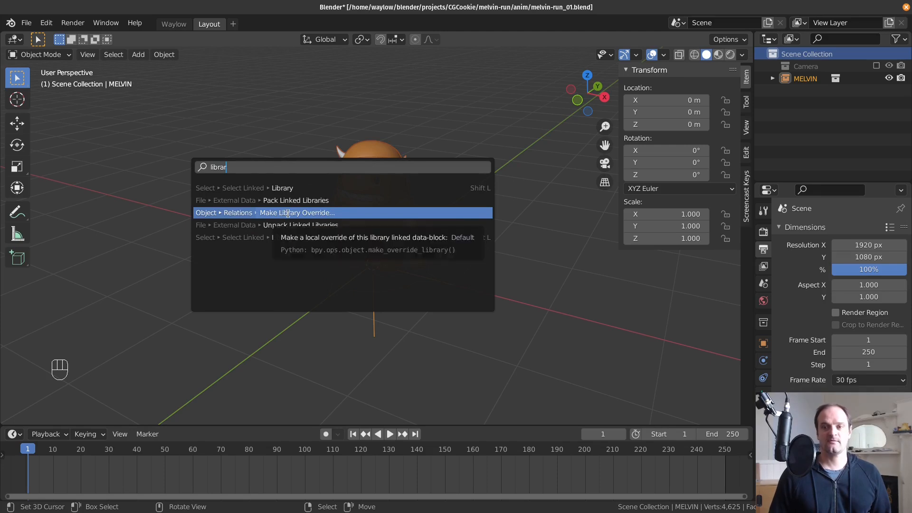
left_click(288, 213)
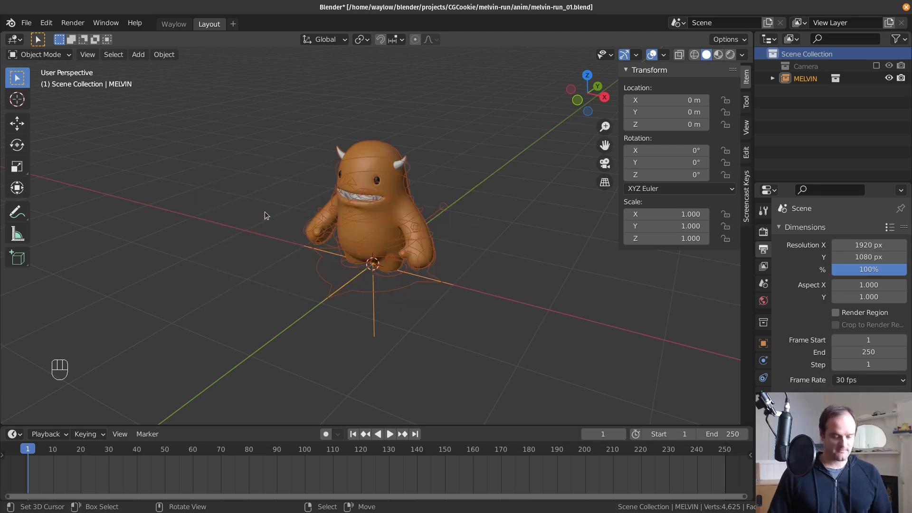
key("F3")
key("Return")
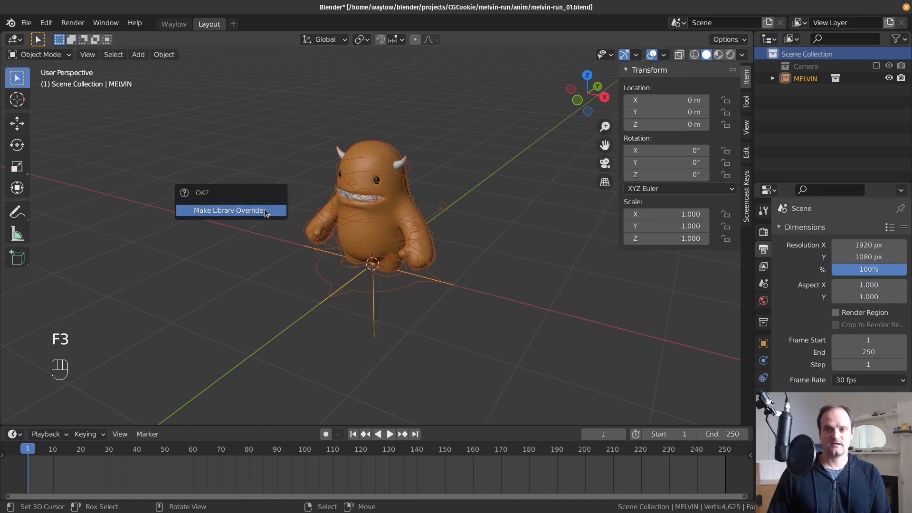
left_click(218, 210)
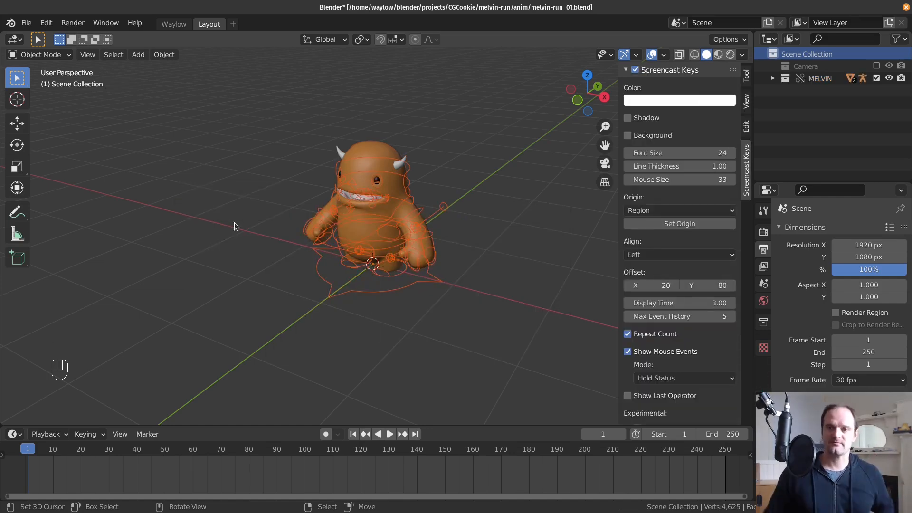
Expand the MELVIN collection, make Melvin_GEO the active collection and set the solid shading colour to Texture.
left_click(772, 78)
left_click(817, 79)
left_click(828, 104)
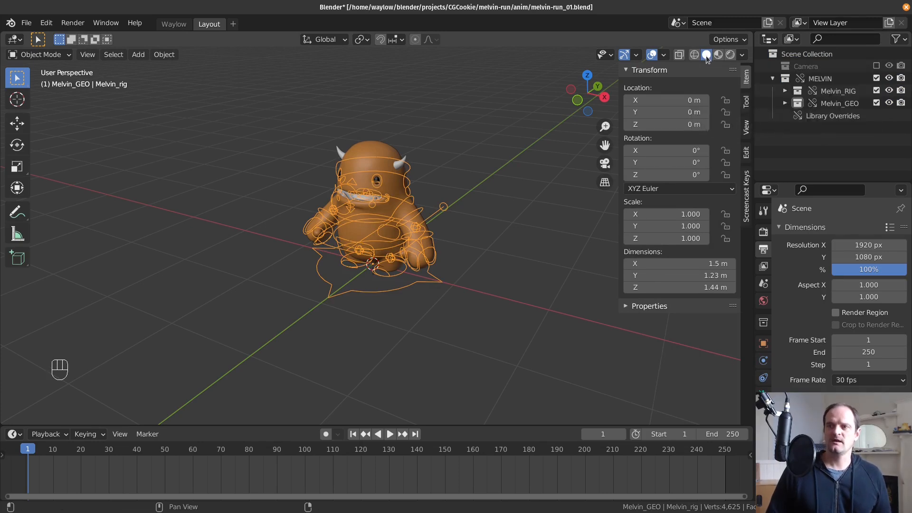
left_click(744, 56)
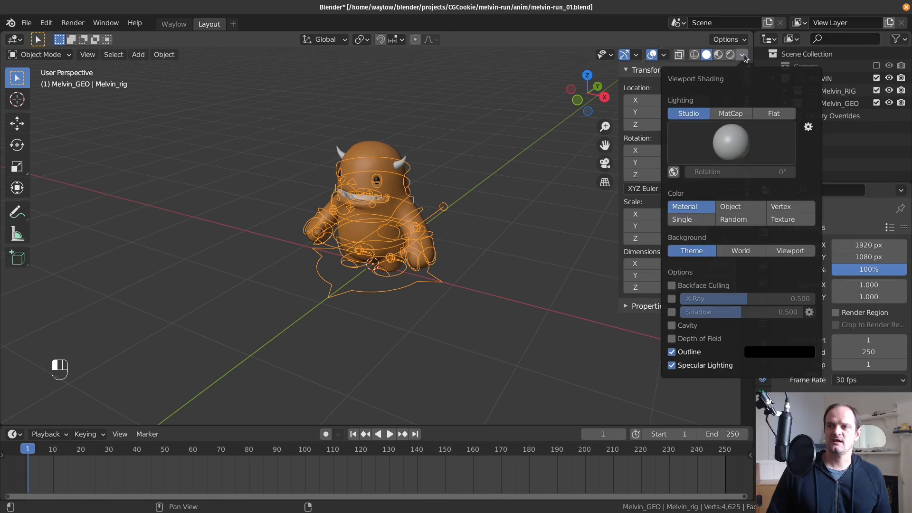
left_click(782, 219)
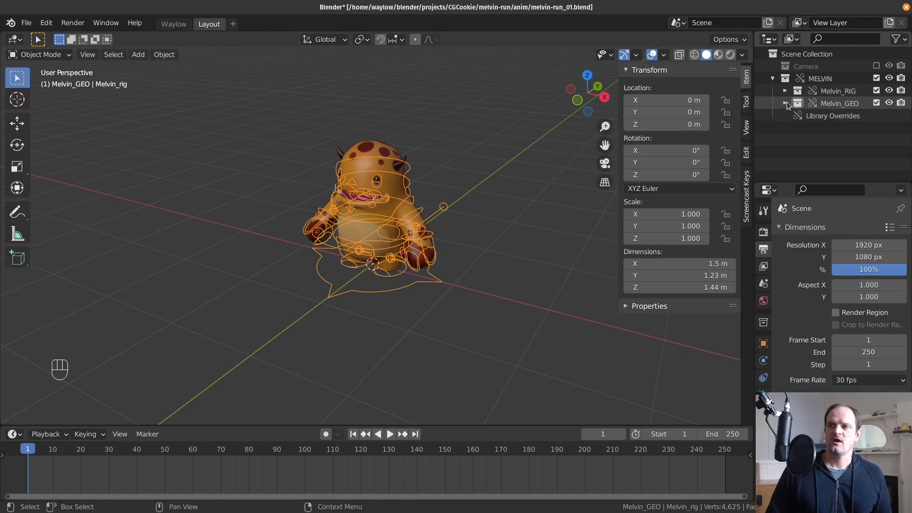
Show the selectability toggles in the outliner, make the Melvin_GEO collection unselectable and test selecting the body and rig.
left_click(372, 153)
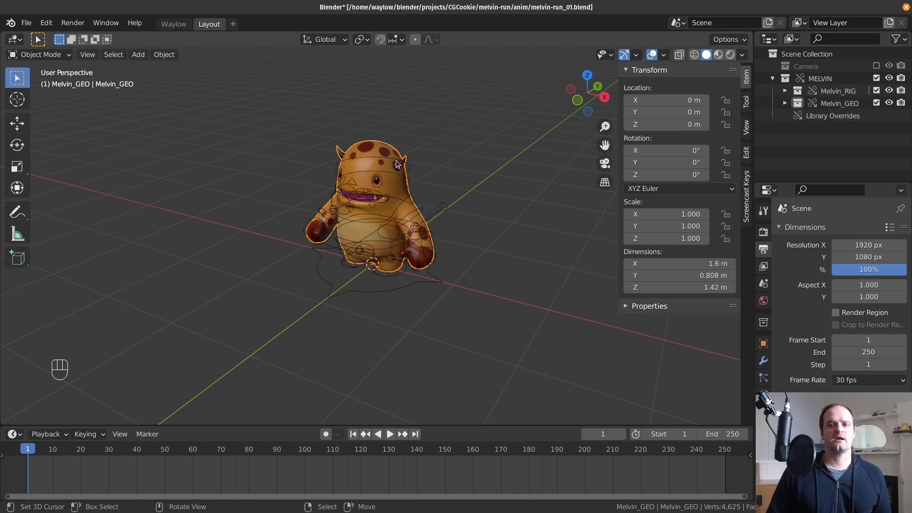
left_click(408, 167)
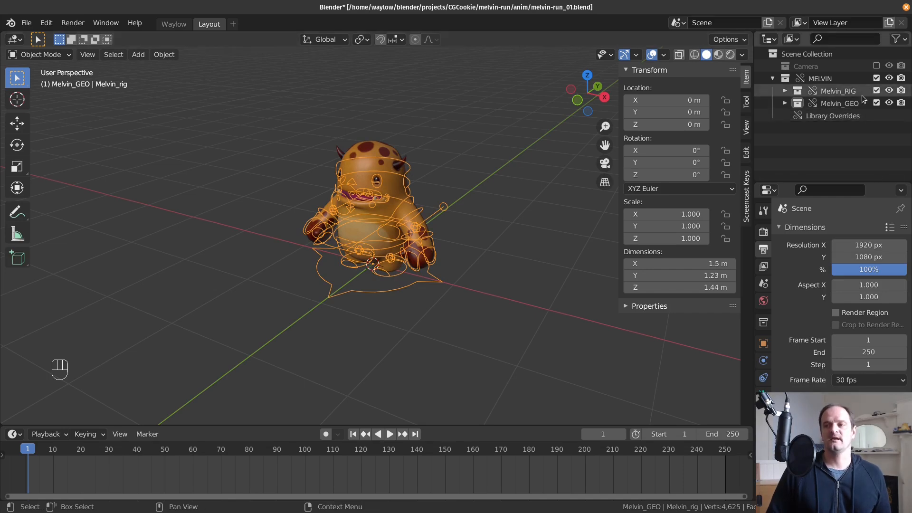
left_click(897, 40)
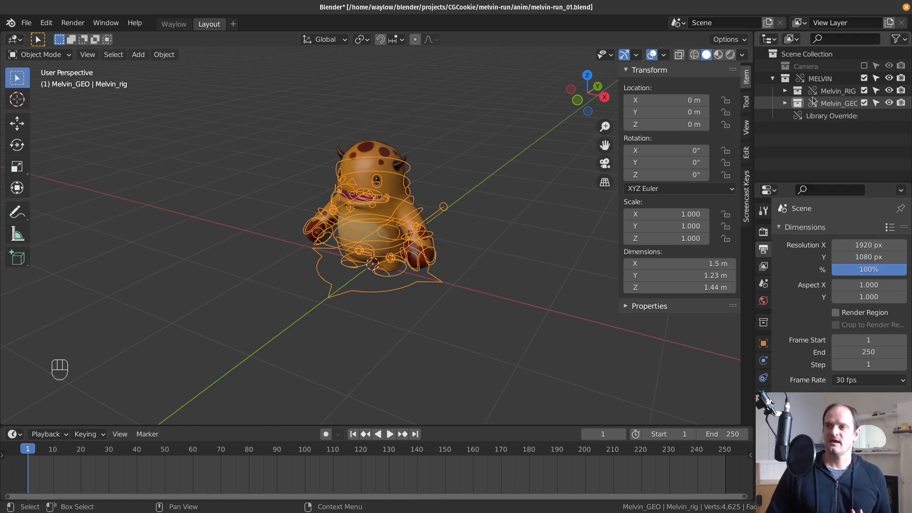
left_click(876, 102)
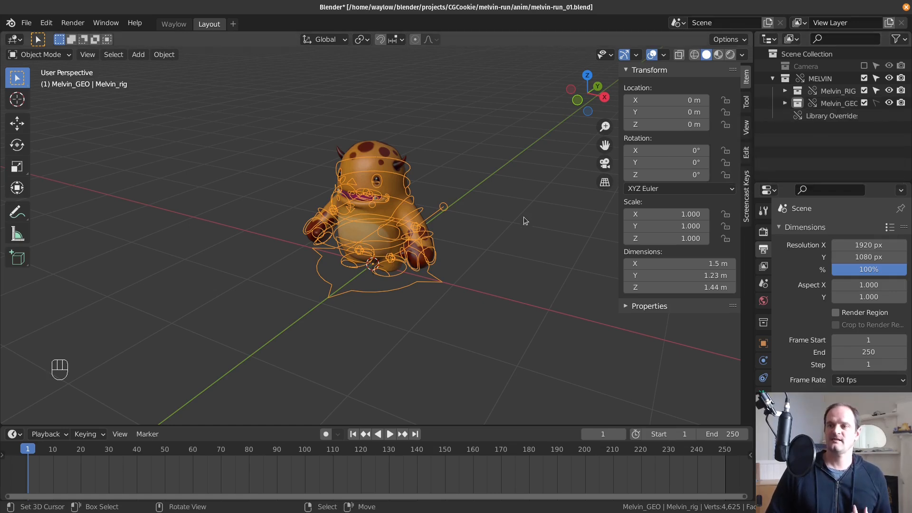
left_click(375, 151)
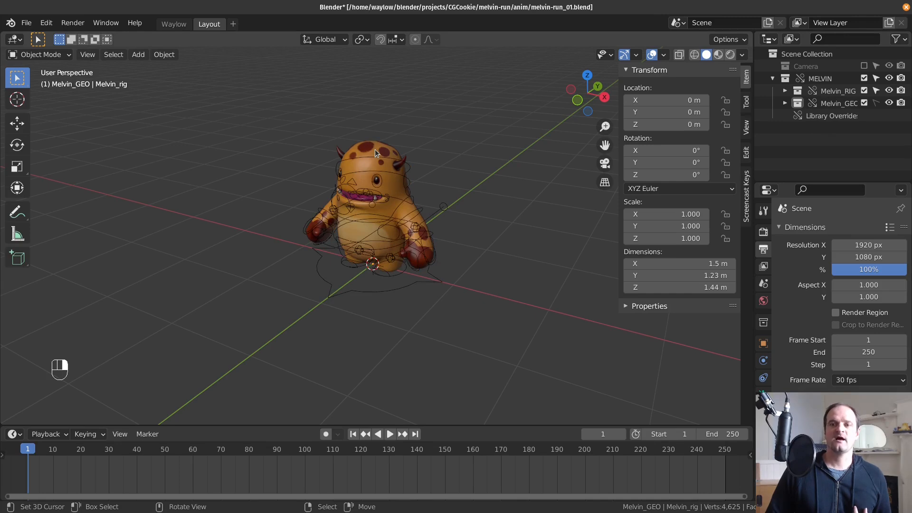
left_click(403, 171)
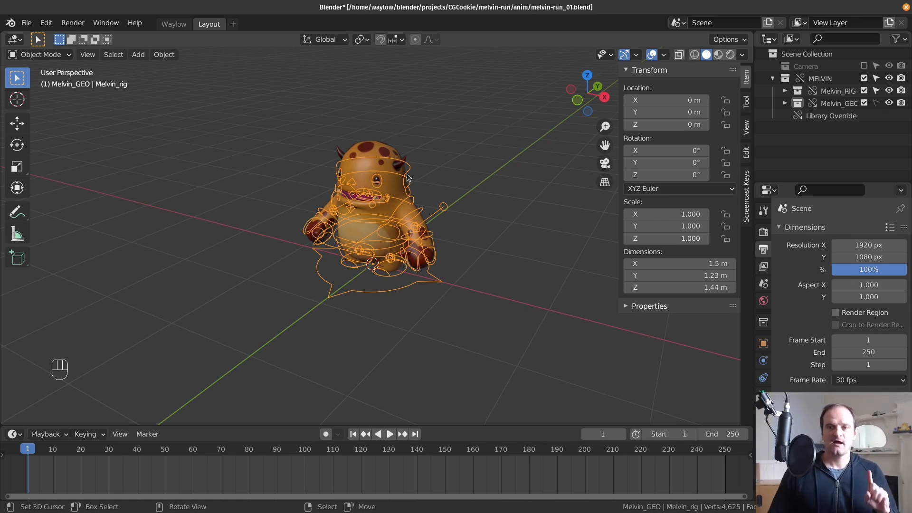
Link the text Melvin_UI_292.py from melvin_rig.blend into the scene, with Relative Path kept on.
left_click(27, 23)
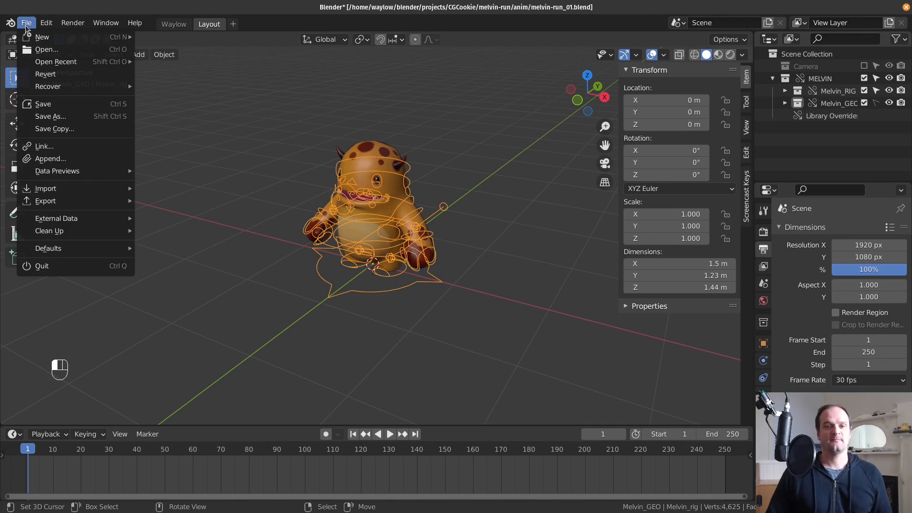
left_click(43, 146)
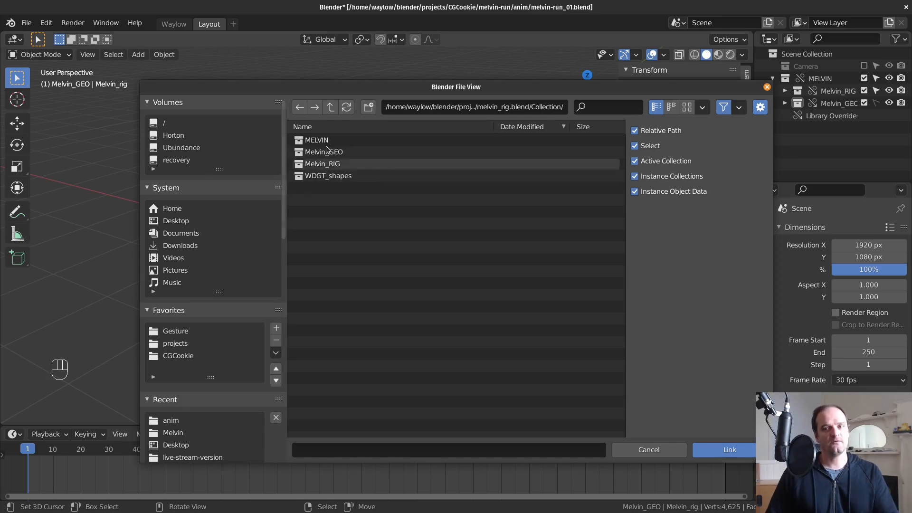
left_click(331, 106)
left_click(331, 107)
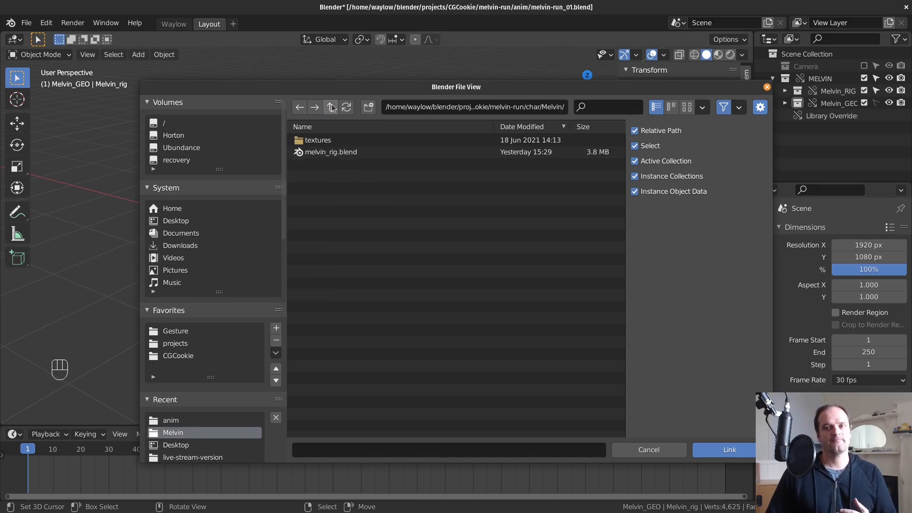
double_click(325, 154)
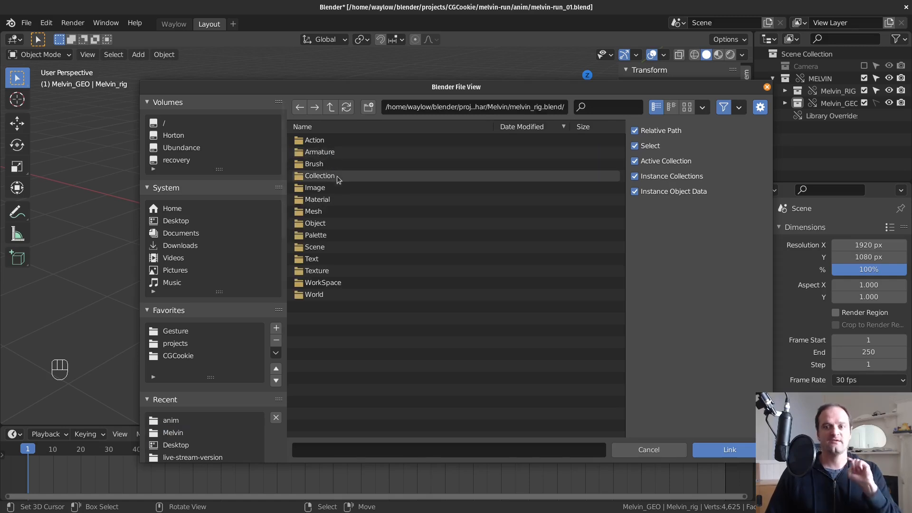
double_click(318, 261)
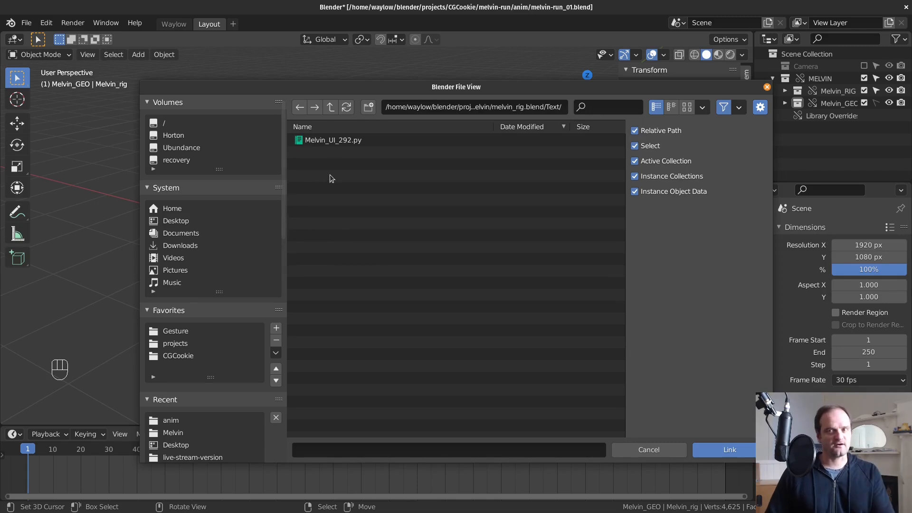
left_click(332, 142)
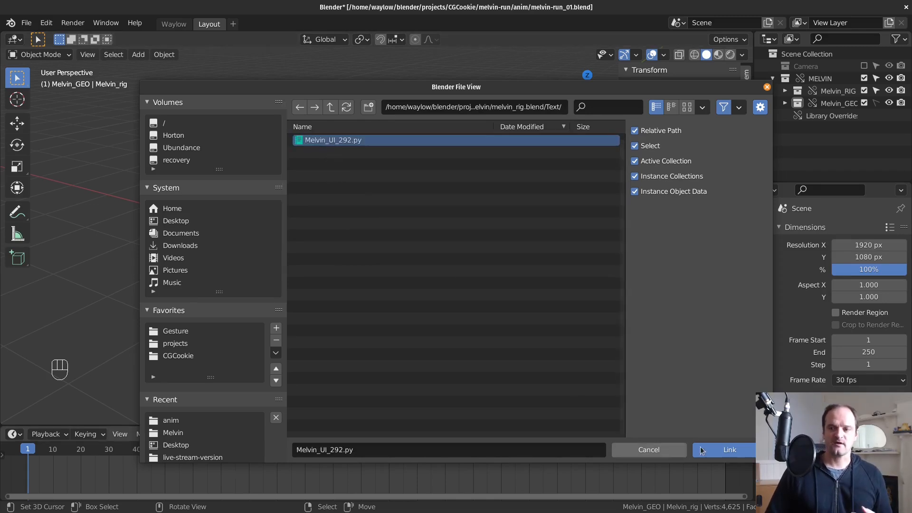
left_click(719, 450)
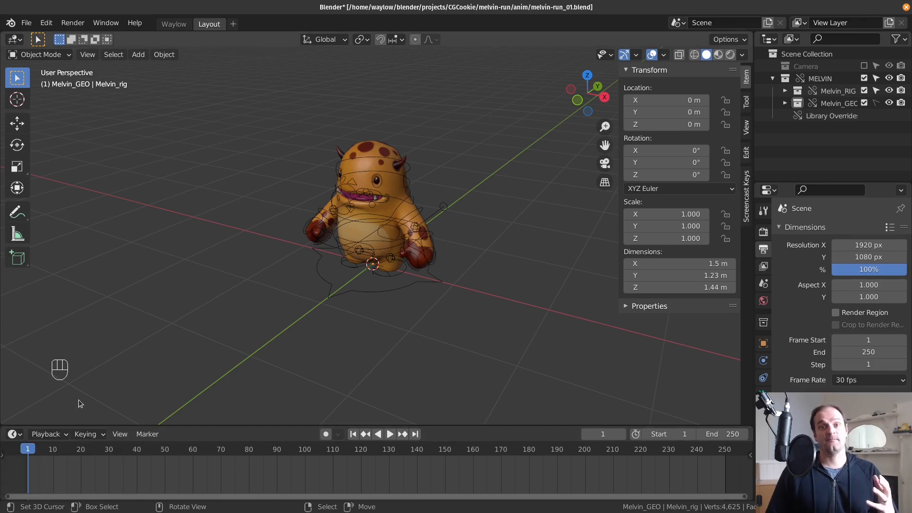
Add a Scripting workspace and open the linked Melvin_UI_292.py in its text editor.
left_click(232, 25)
mouse_move(227, 48)
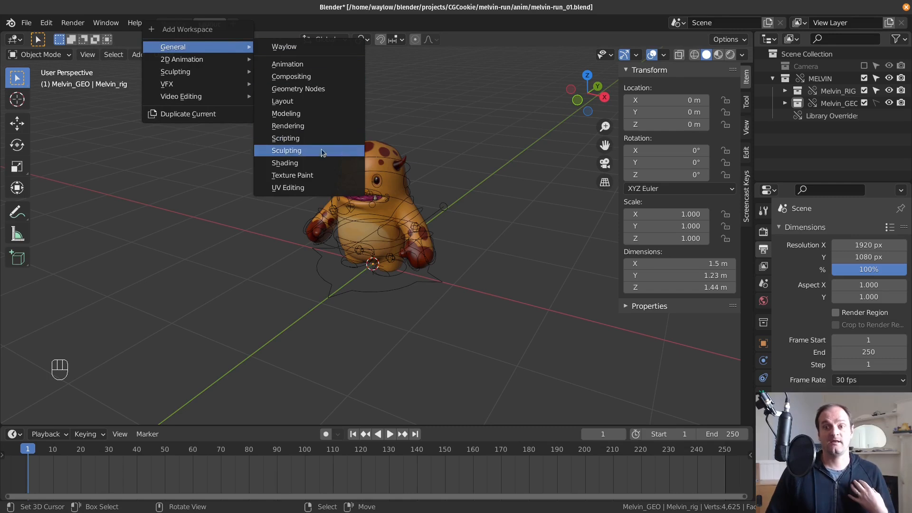
left_click(311, 135)
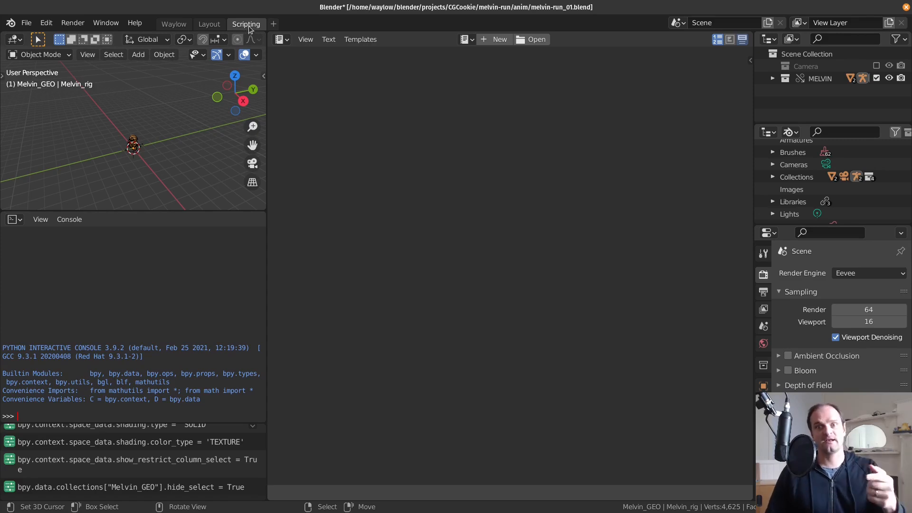
left_click(465, 39)
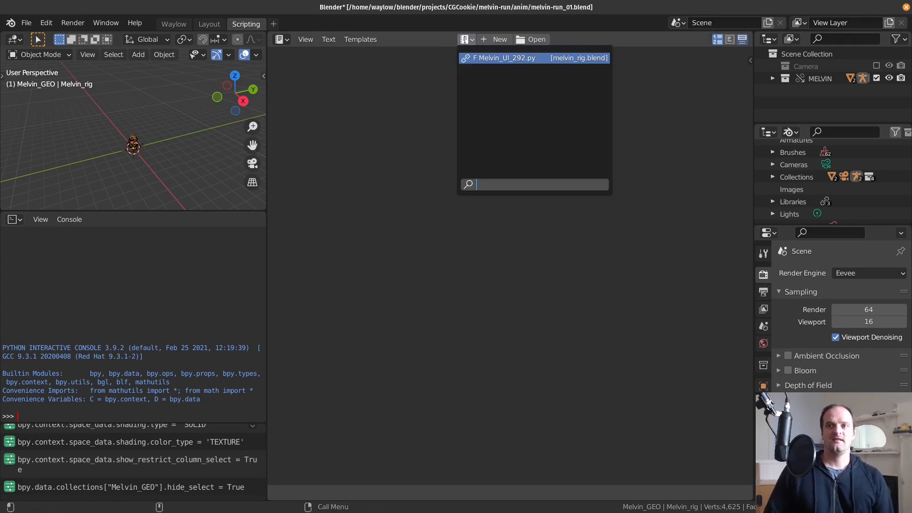
left_click(486, 58)
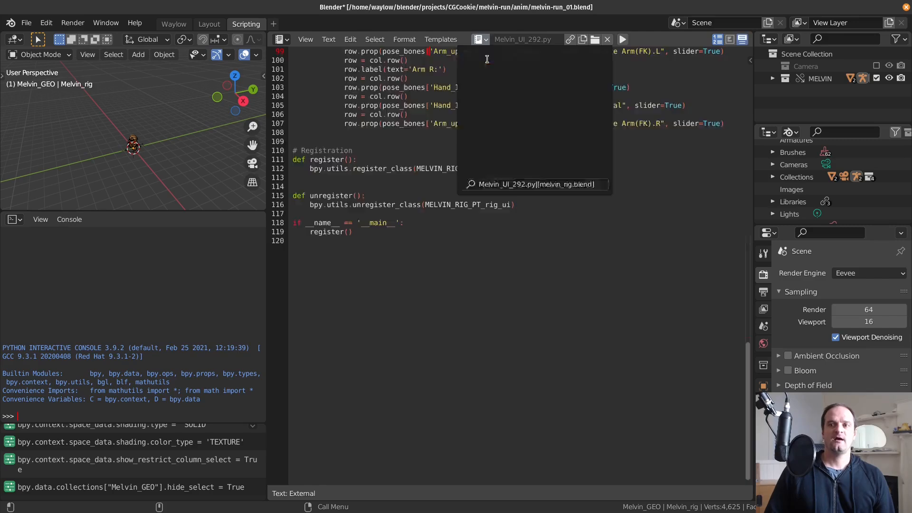
Run the Melvin_UI_292.py script, return to the Layout workspace and select Melvin's rig.
scroll(463, 114, "up", 6)
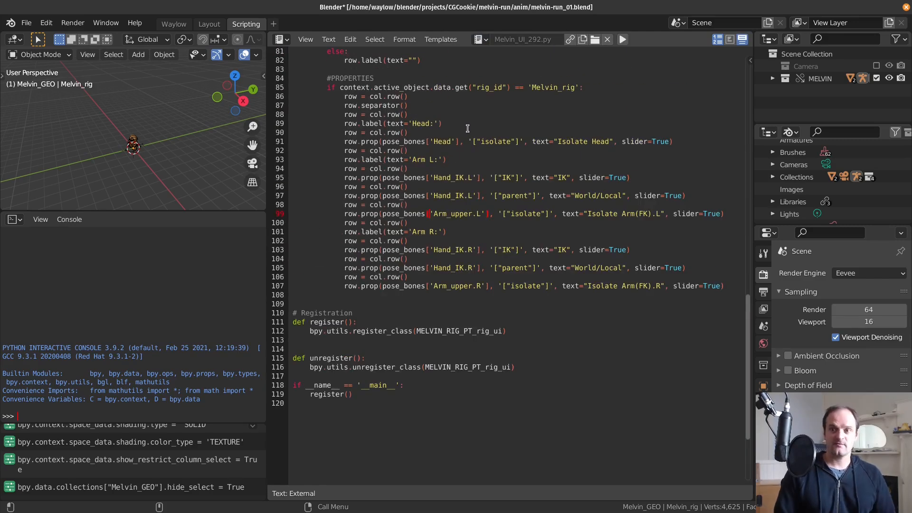
left_click(622, 41)
left_click(211, 26)
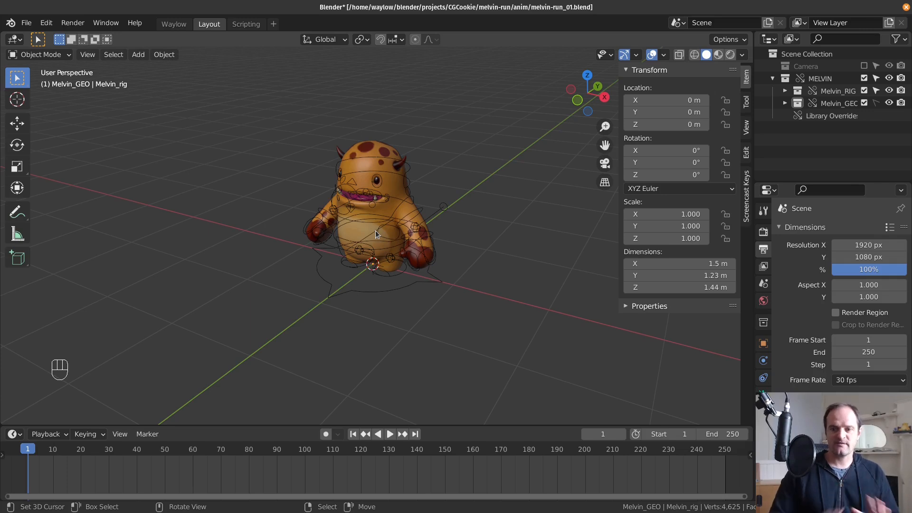
left_click(422, 213)
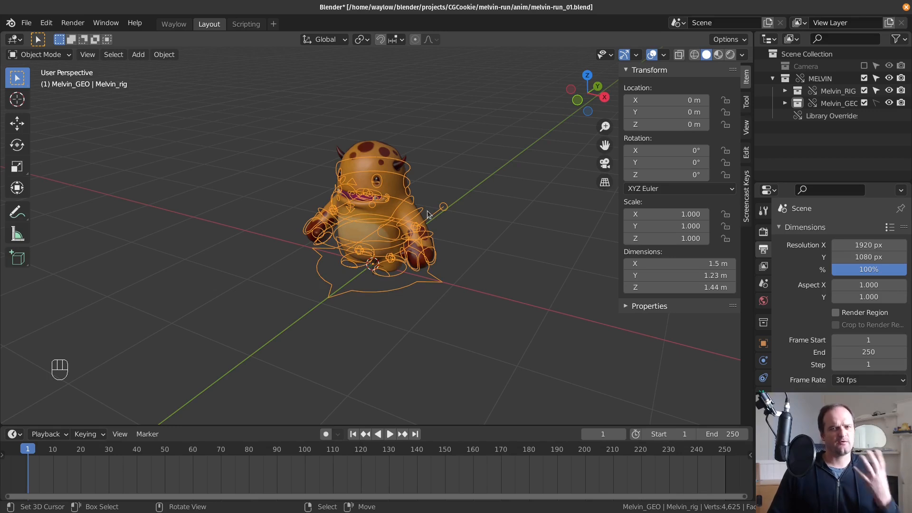
Split the 3D viewport horizontally and turn the new area beneath it into a Dope Sheet.
right_click(753, 288)
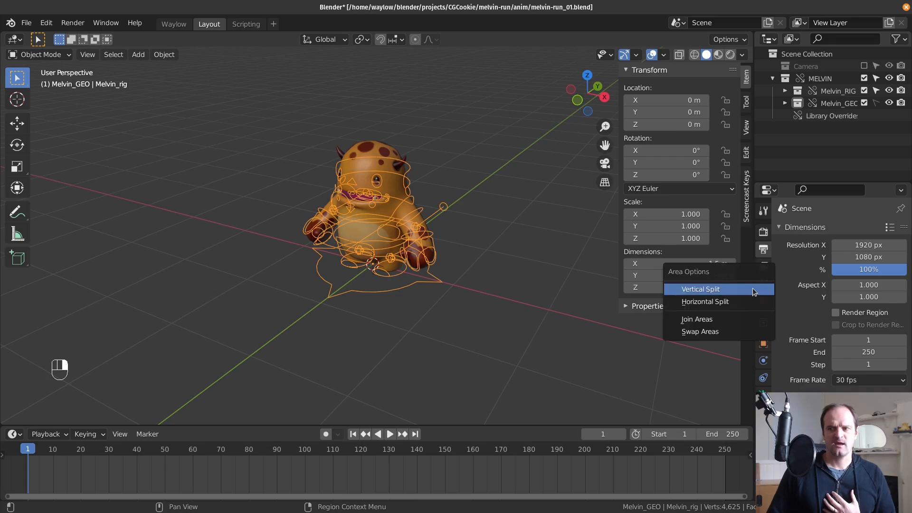
left_click(752, 302)
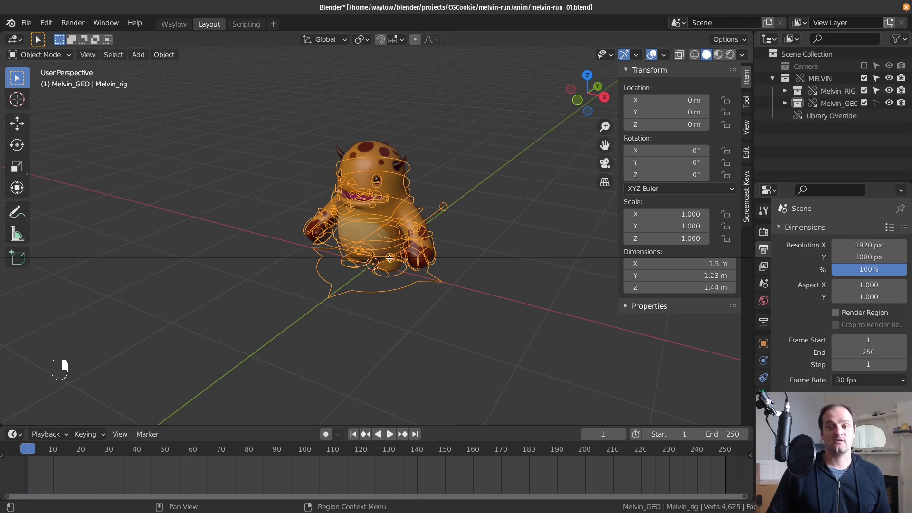
left_click(295, 295)
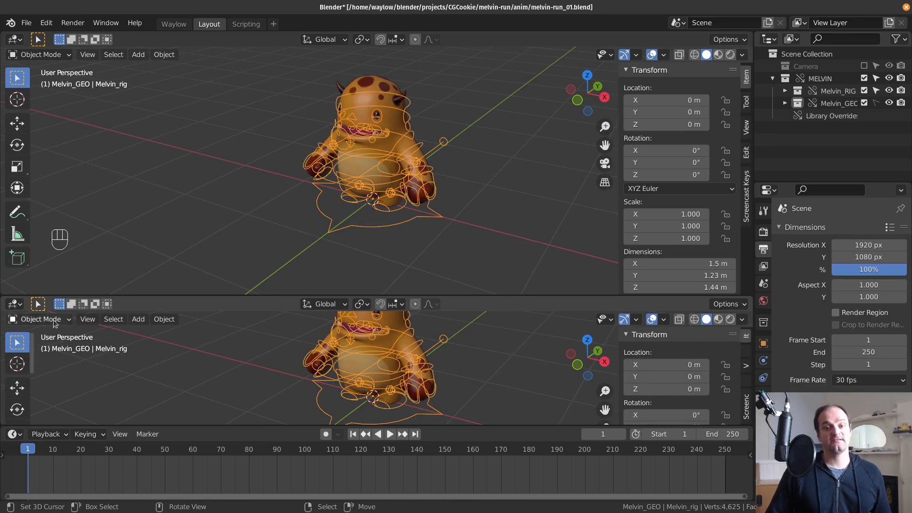
left_click(15, 304)
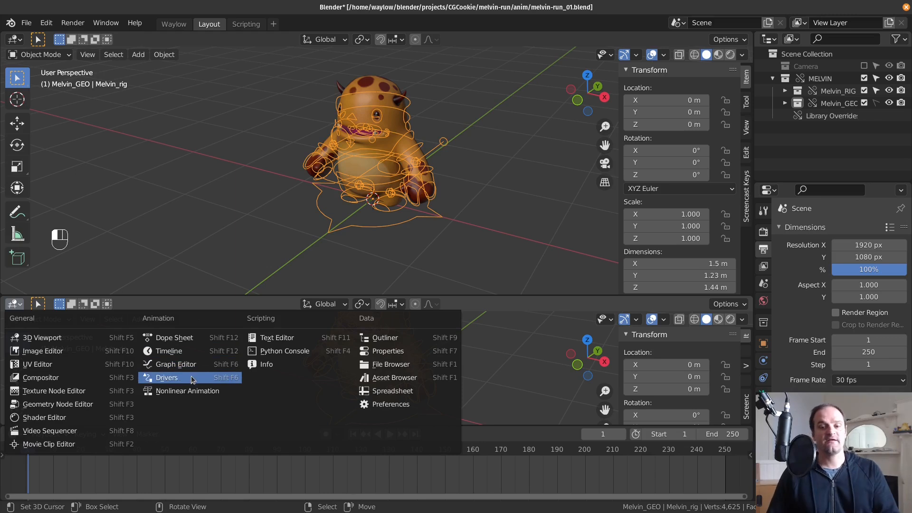
left_click(184, 338)
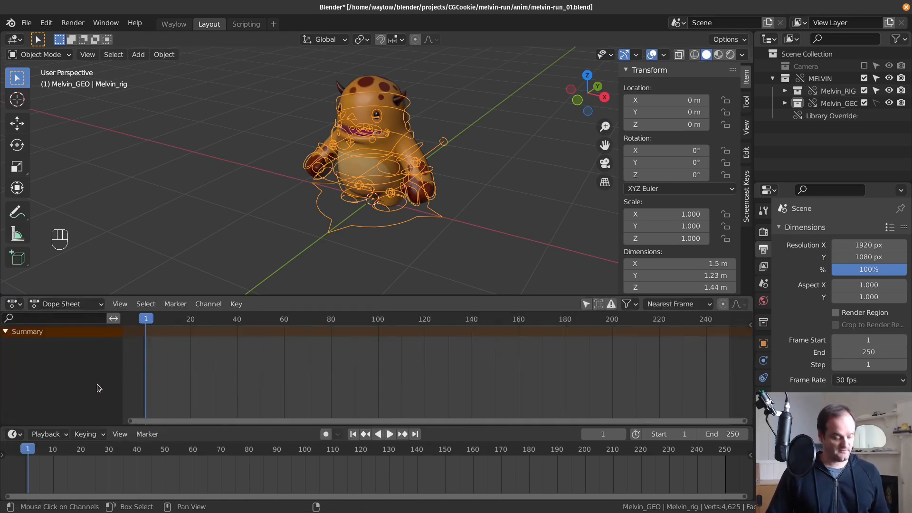
Compare the Dope Sheet and Action Editor modes in the new area and leave it set to Action Editor.
left_click(71, 304)
left_click(74, 331)
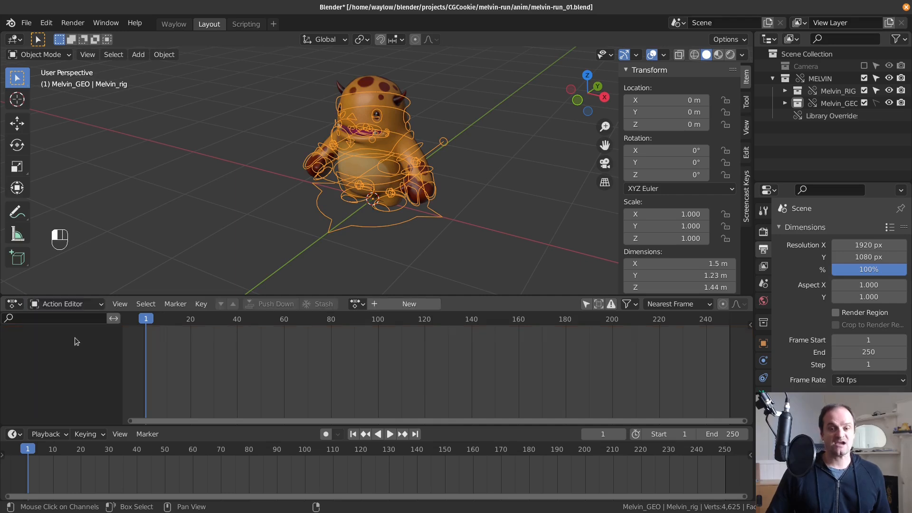
left_click(89, 304)
left_click(91, 318)
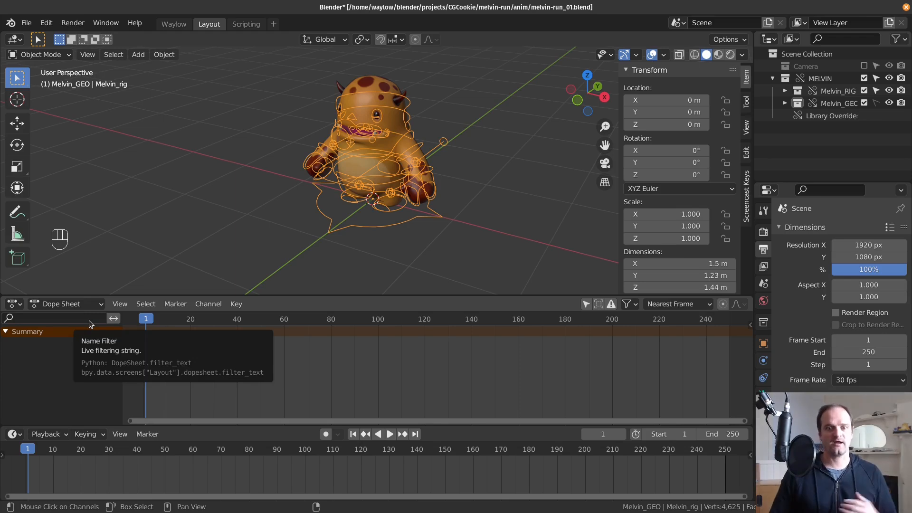
left_click(83, 304)
left_click(80, 332)
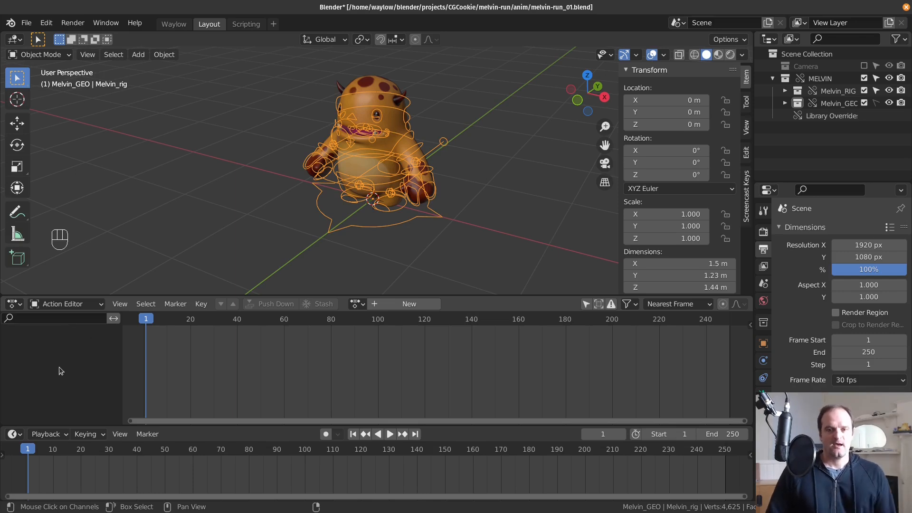
Toggle the Action Editor area to the Graph Editor and back several times, ending on the Action Editor.
key("ctrl+Tab")
key("ctrl+Tab")
key("ctrl+Tab")
key("ctrl+Tab")
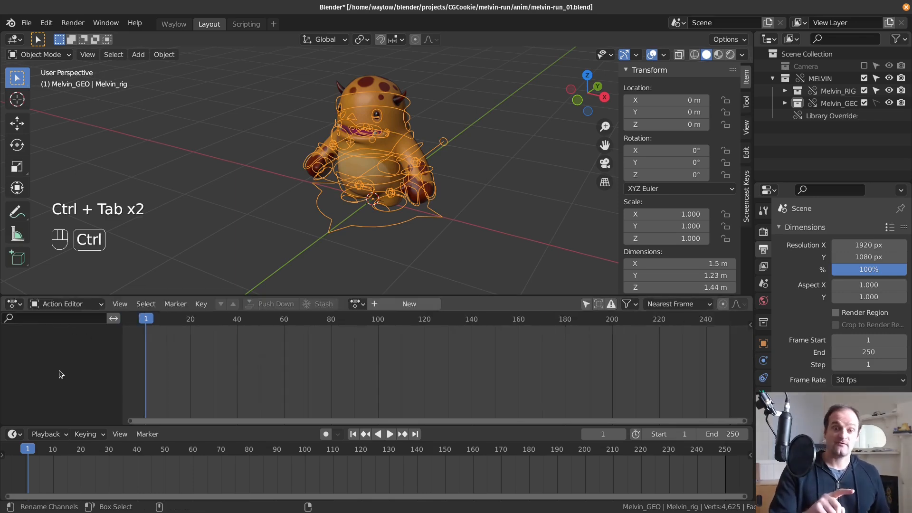
key("ctrl+Tab")
key("ctrl+Tab")
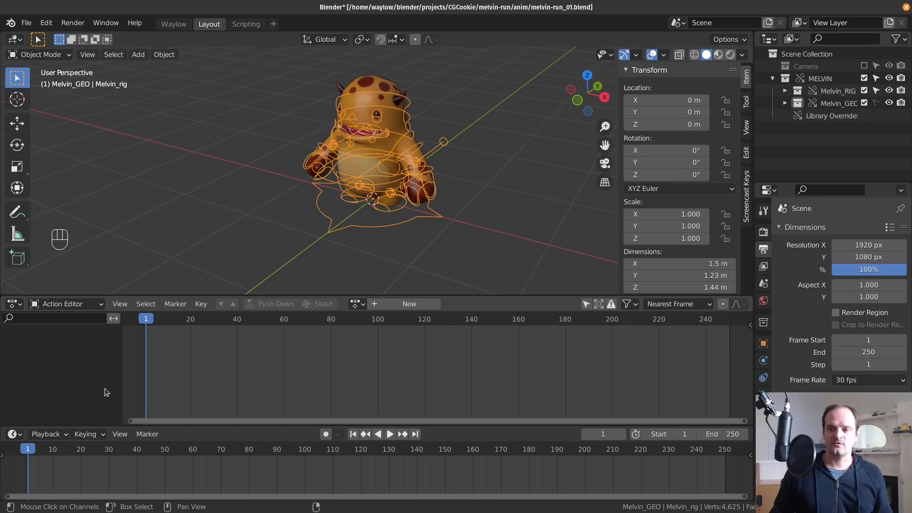
Save the scene under its existing file name, melvin-run_01.blend.
left_click(26, 23)
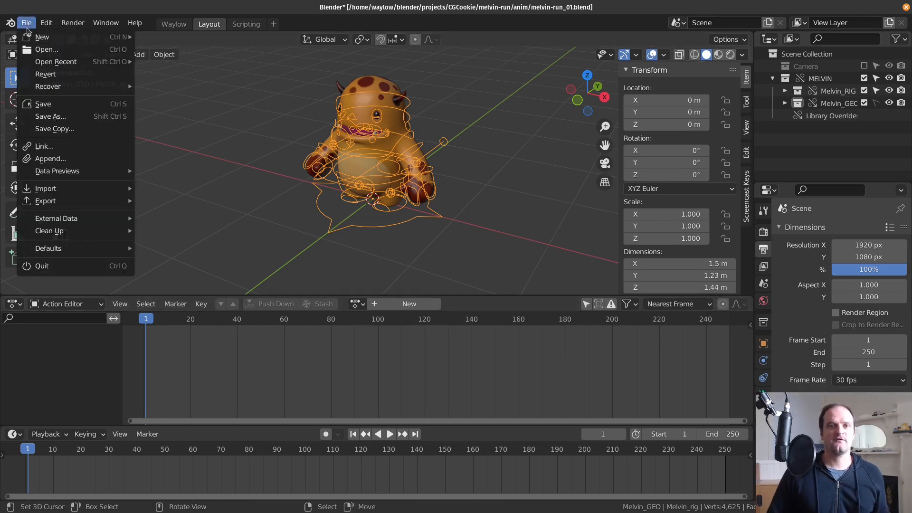
left_click(48, 110)
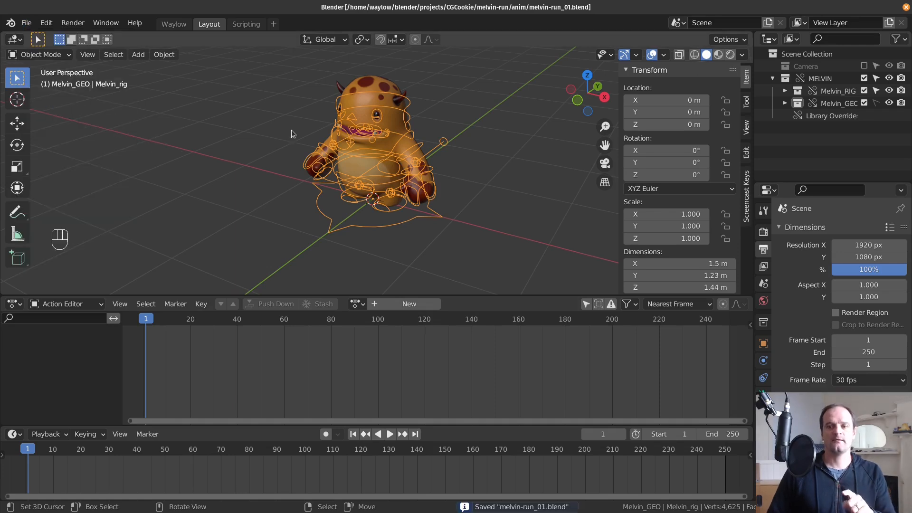